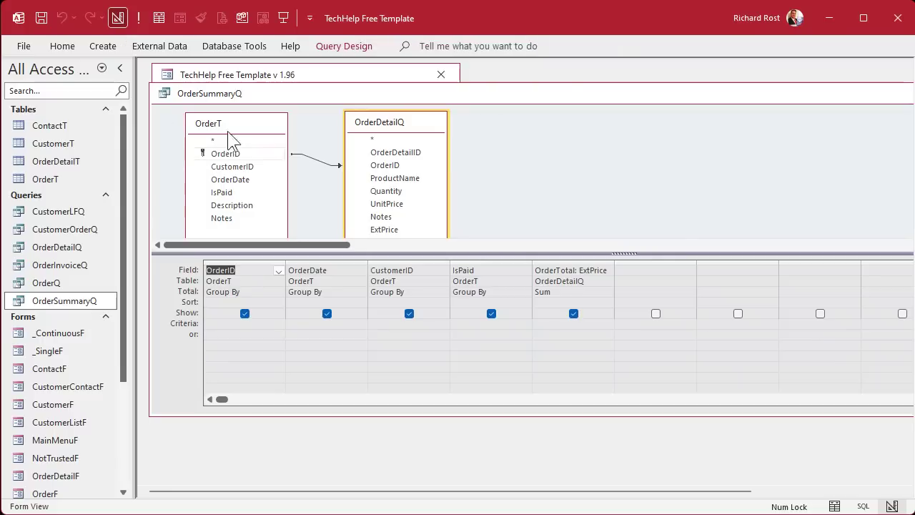
Select the OrderT and OrderDetailQ field lists and run OrderSummaryQ to list the 16 order totals.
click(238, 127)
click(397, 127)
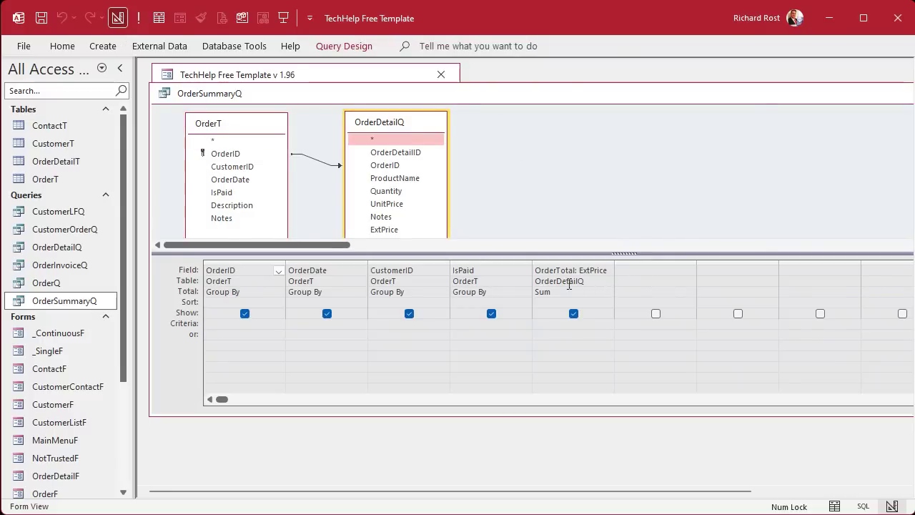
click(138, 18)
Select the OrderTotal column, close the OrderSummaryQ datasheet, and bring up the Main Menu form's view options.
click(449, 111)
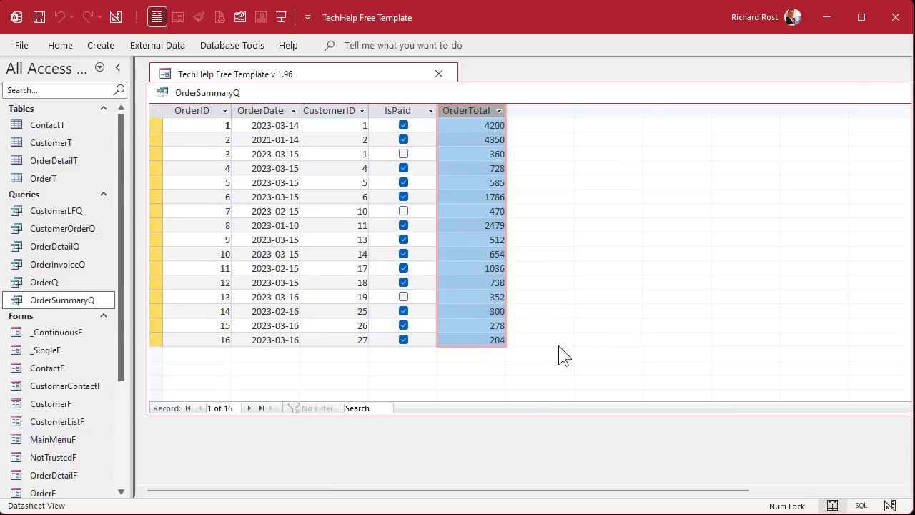
right_click(160, 94)
click(193, 176)
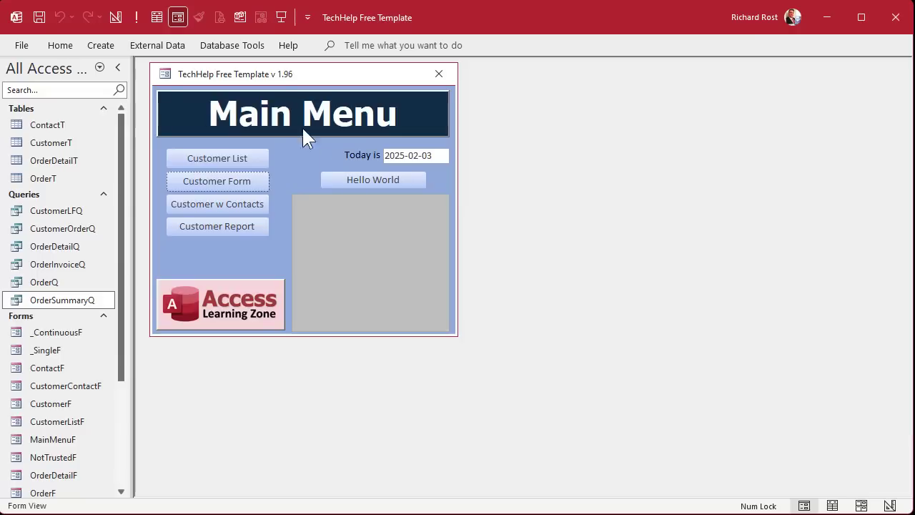
right_click(316, 157)
Open the Main Menu form in Design View and relabel 'Today is' to 'Avg Order Value'.
click(350, 201)
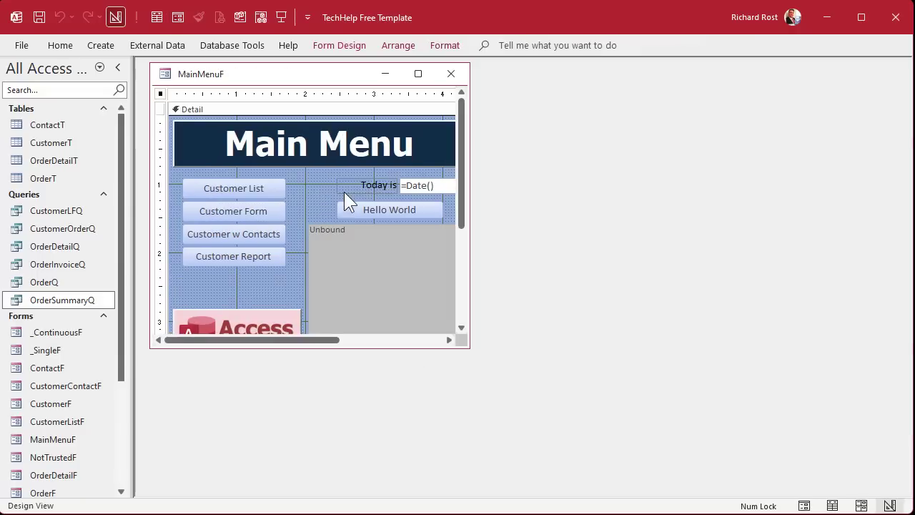
drag(470, 243, 541, 244)
click(386, 185)
key(F2)
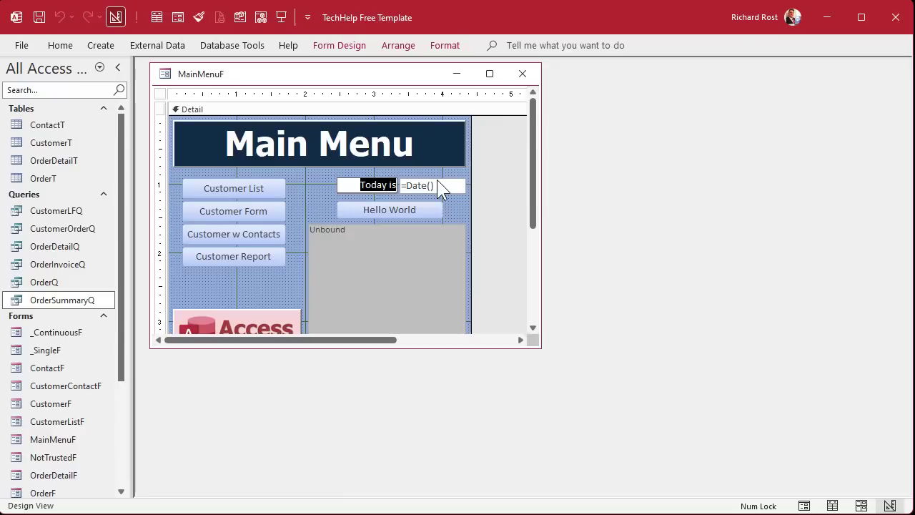
text(Avg Order Value)
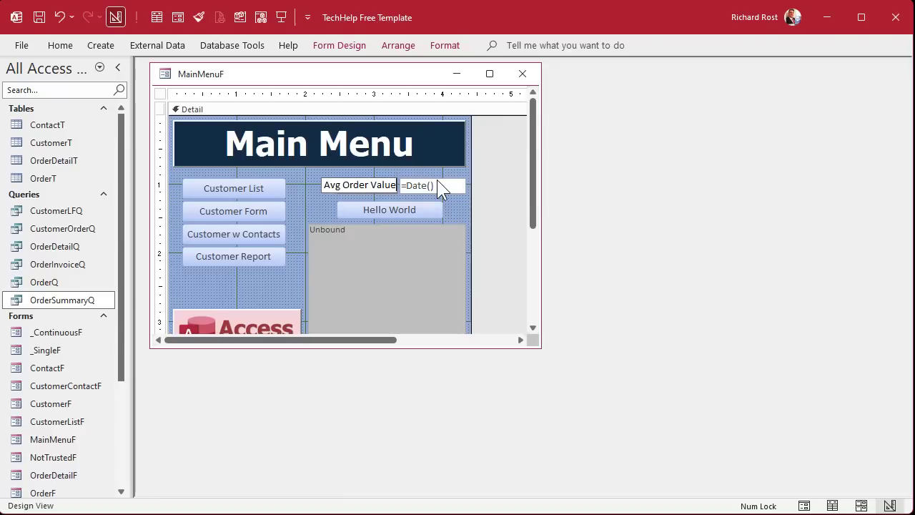
key(Return)
Rename the date text box AvgOrderValue and set its Format to Currency.
double_click(441, 187)
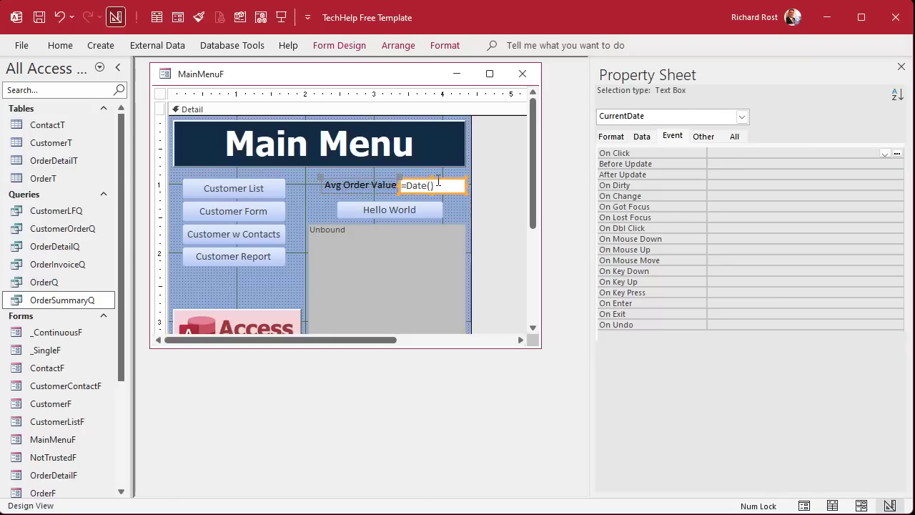
click(739, 138)
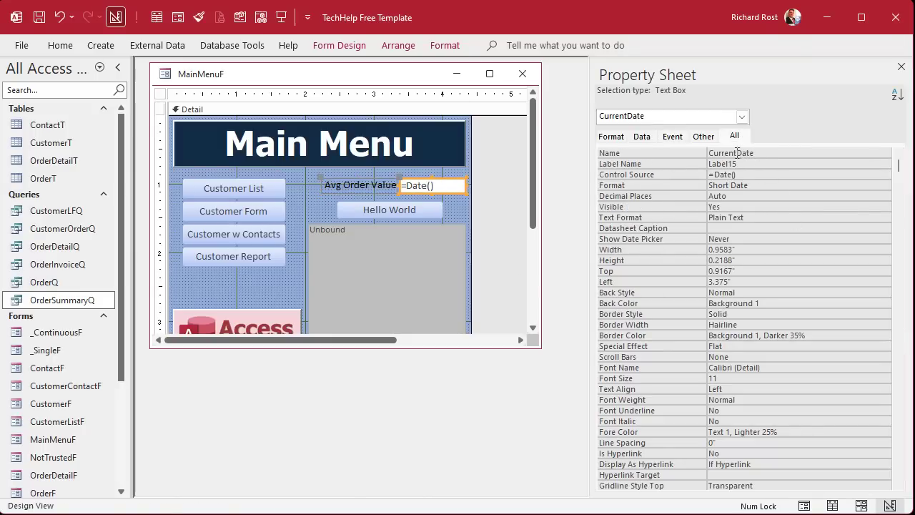
click(683, 152)
text(AvgOrderValue)
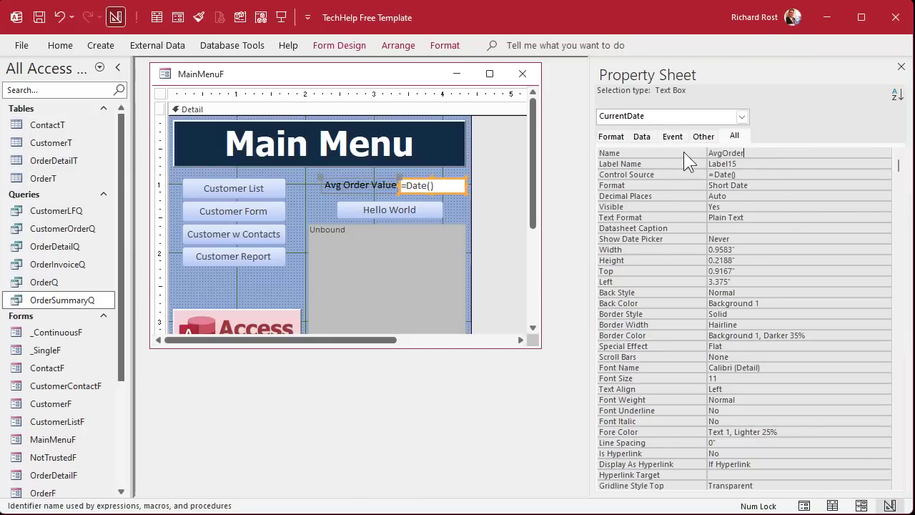
key(Return)
key(Return)
key(Return)
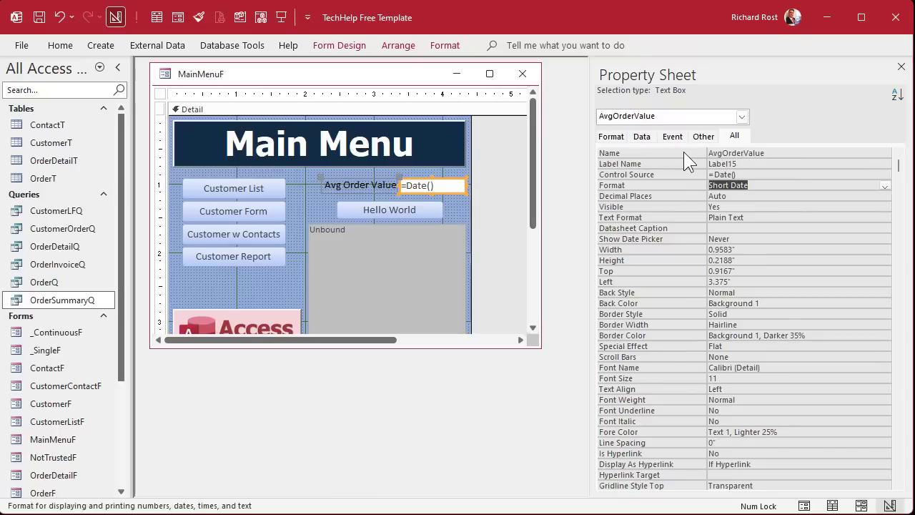
text(currency)
key(Up)
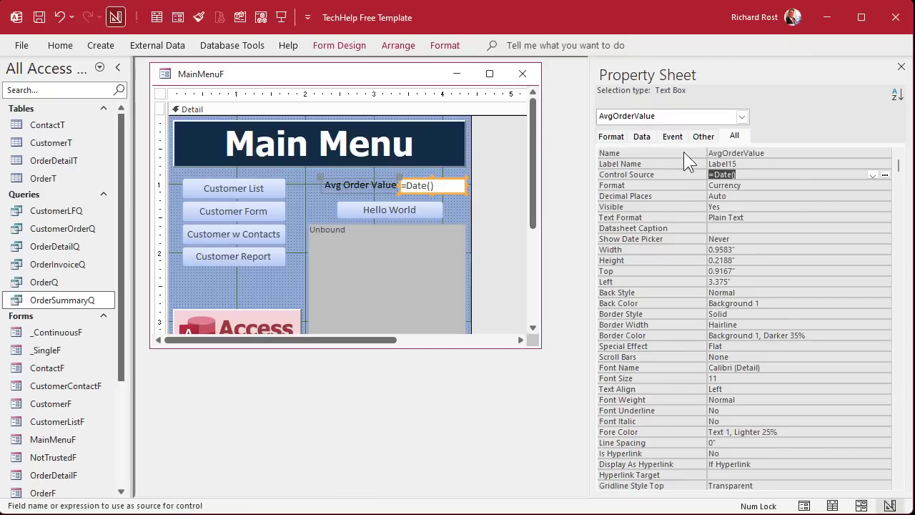
Replace the box's =Date() Control Source with =DAvg("OrderTotal","OrderSummaryQ") and close the form design.
key(Delete)
key(shift+F2)
drag(636, 1, 640, 139)
drag(619, 514, 619, 404)
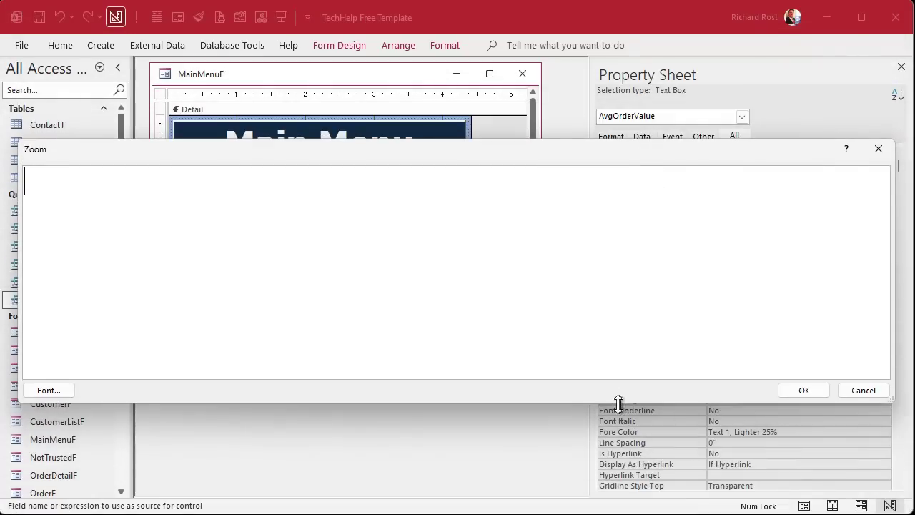
text(=DAvg(")
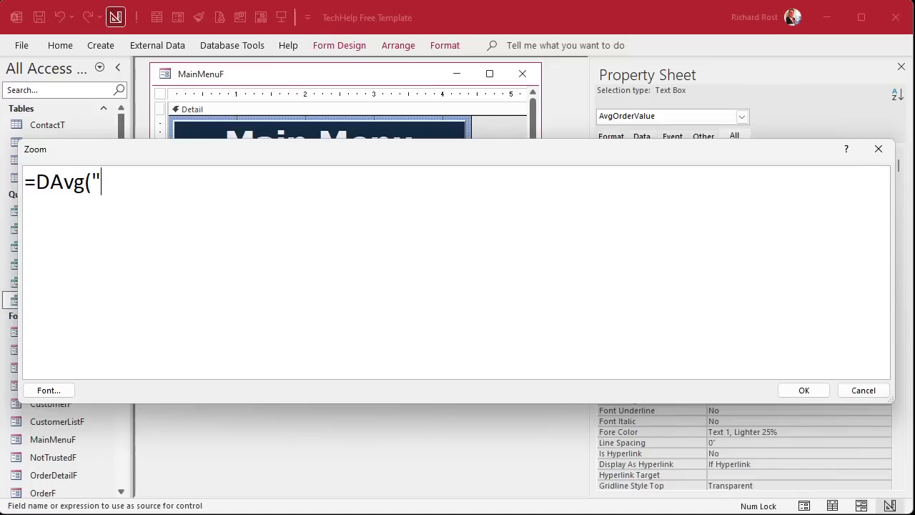
text(OrderTotal",)
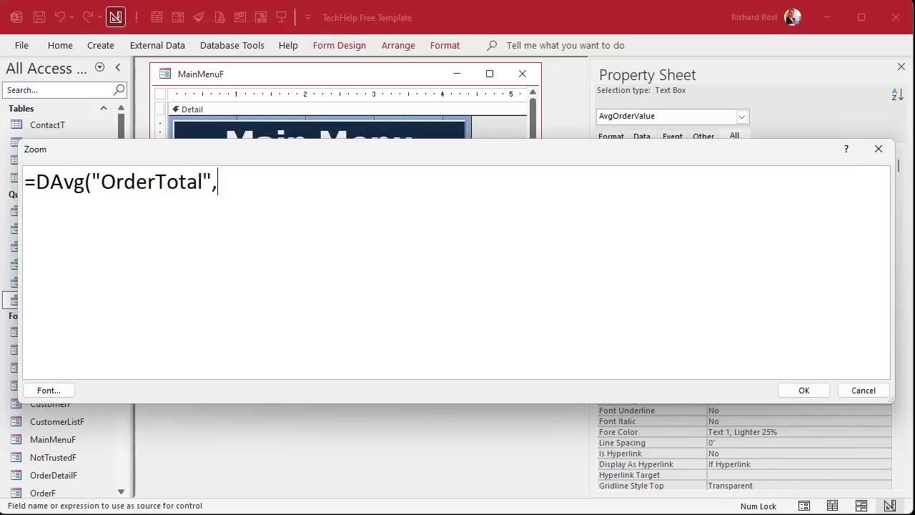
text("OrderSummaryQ"))
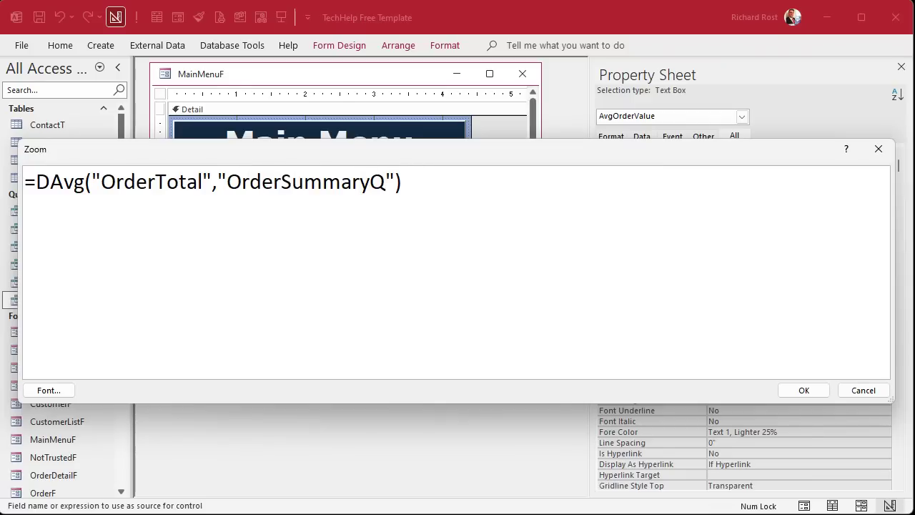
click(803, 391)
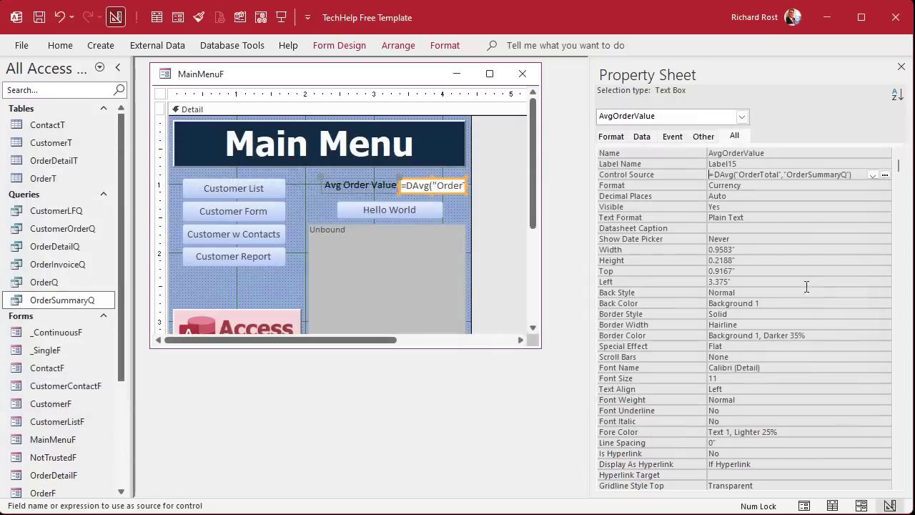
click(522, 74)
Reopen the Main Menu in Form View and place the OrderSummaryQ datasheet below it for comparison.
click(283, 17)
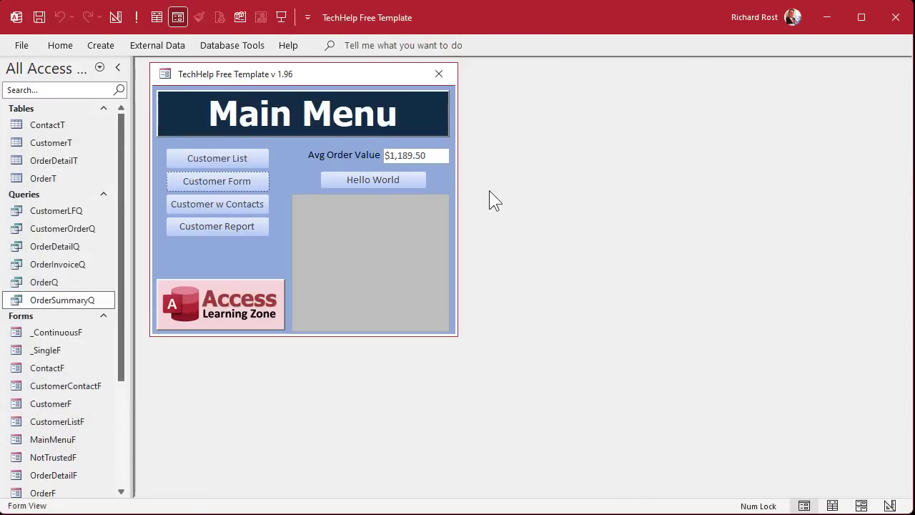
double_click(63, 300)
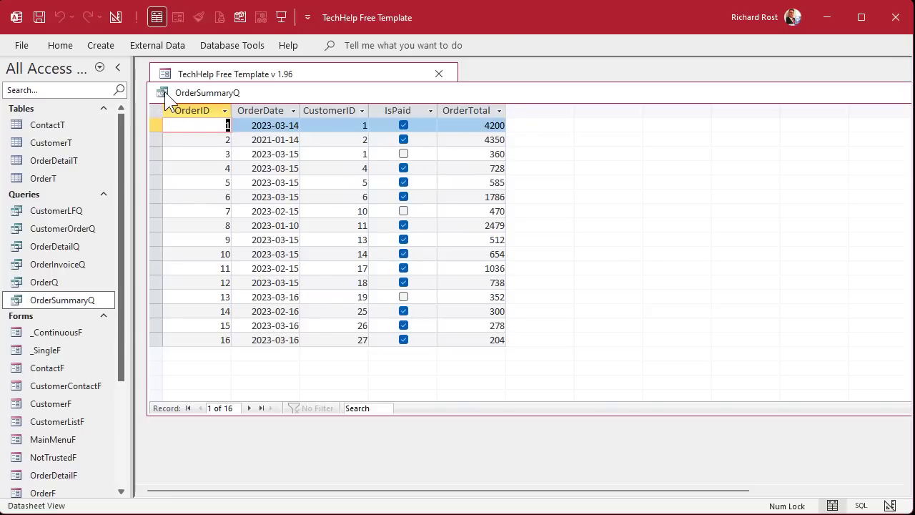
drag(207, 100, 206, 138)
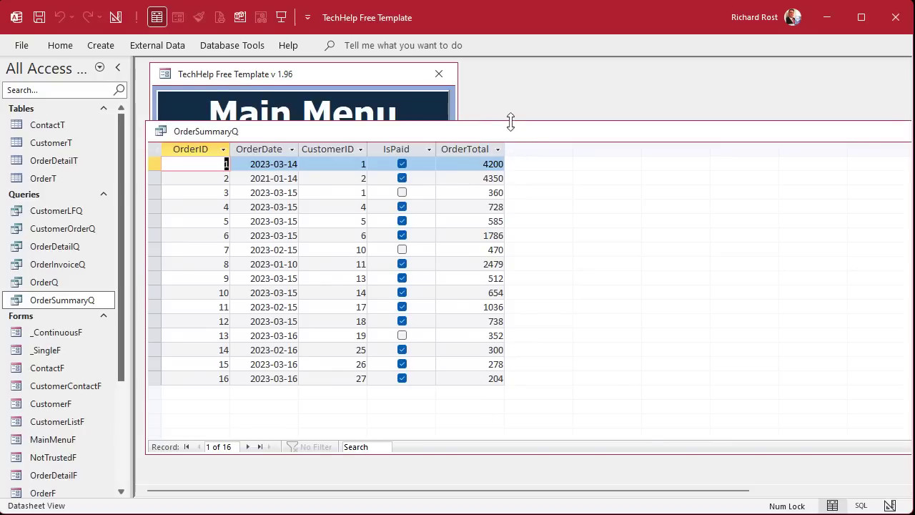
drag(510, 120, 511, 259)
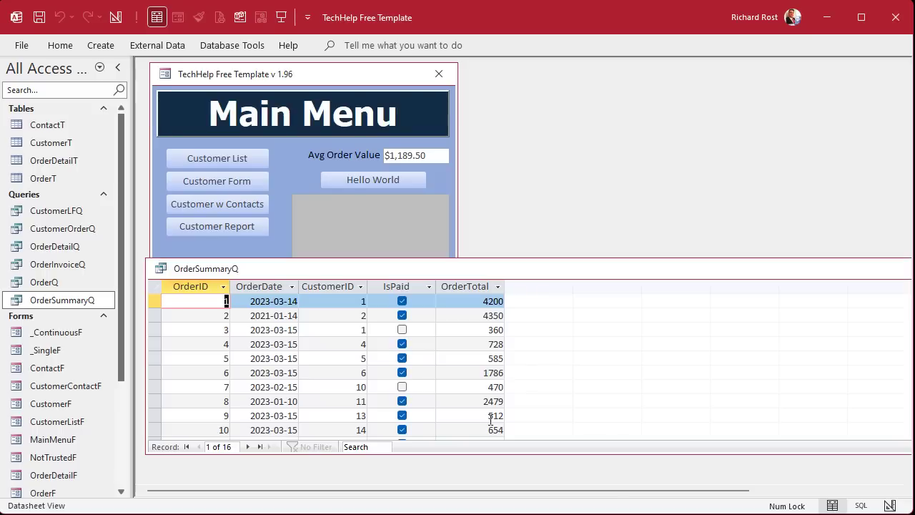
Close OrderSummaryQ and start a new design query with OrderSummaryQ as its source.
right_click(175, 271)
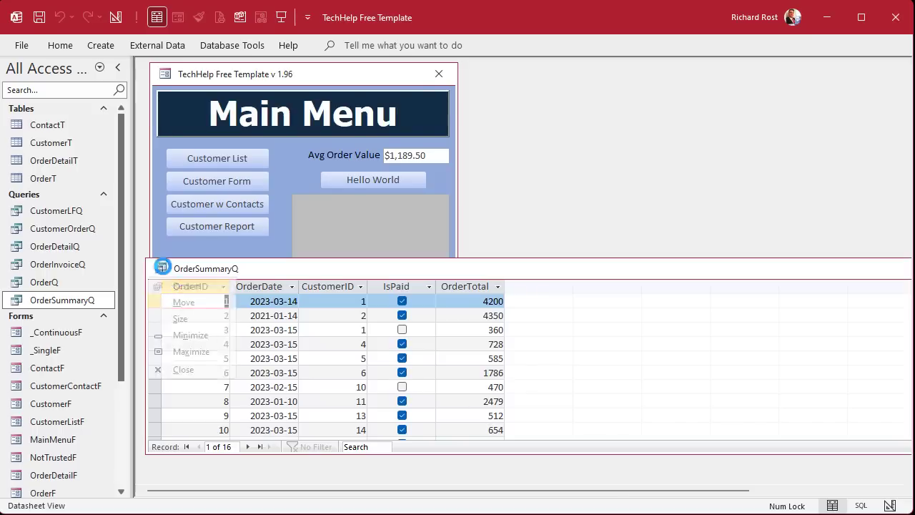
click(187, 317)
click(100, 46)
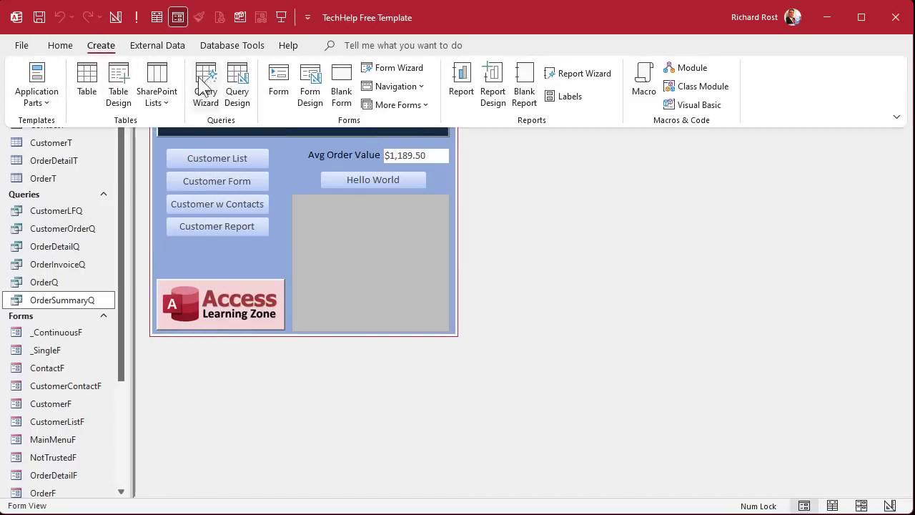
click(238, 82)
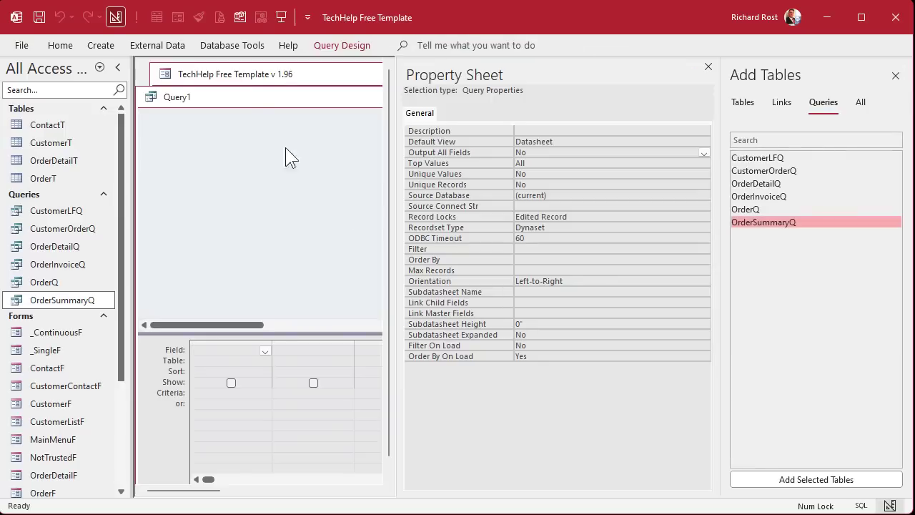
double_click(800, 221)
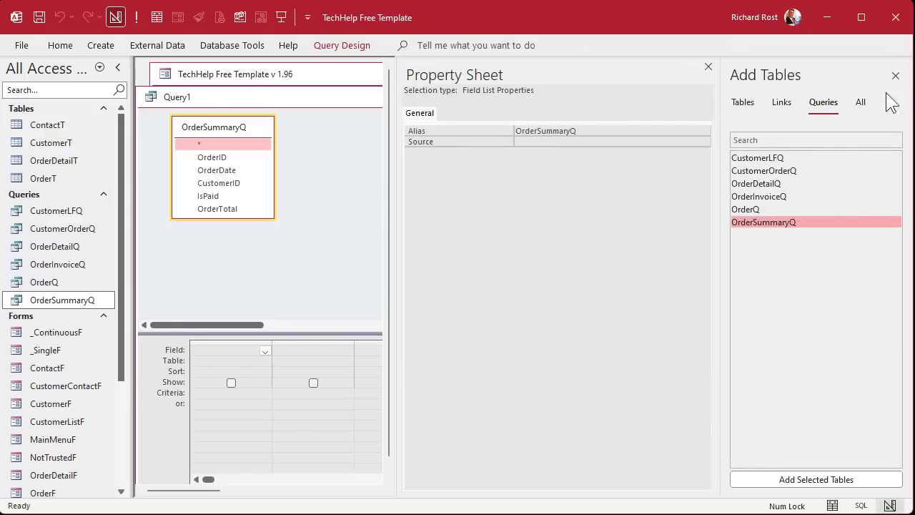
click(895, 75)
click(900, 68)
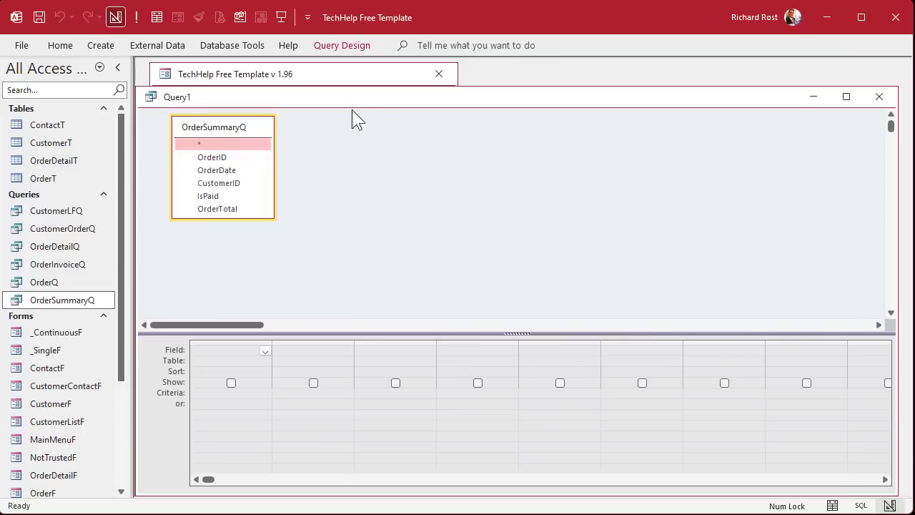
drag(354, 100, 363, 89)
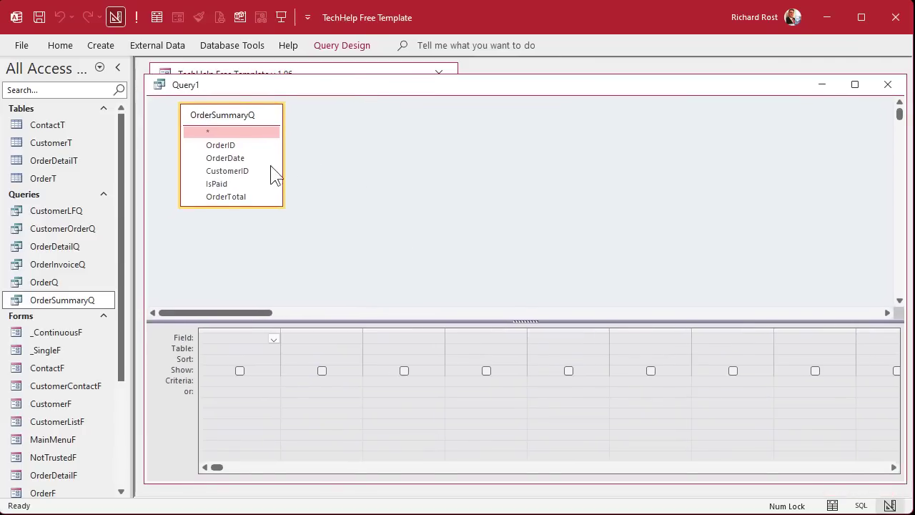
Add CustomerID, OrderID and OrderTotal to the query grid and widen the OrderTotal column.
double_click(243, 169)
double_click(238, 146)
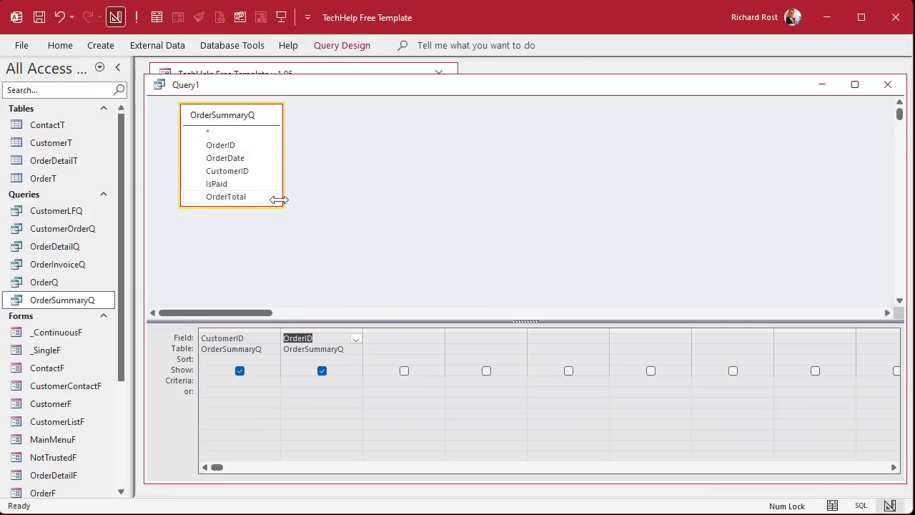
drag(281, 205, 310, 251)
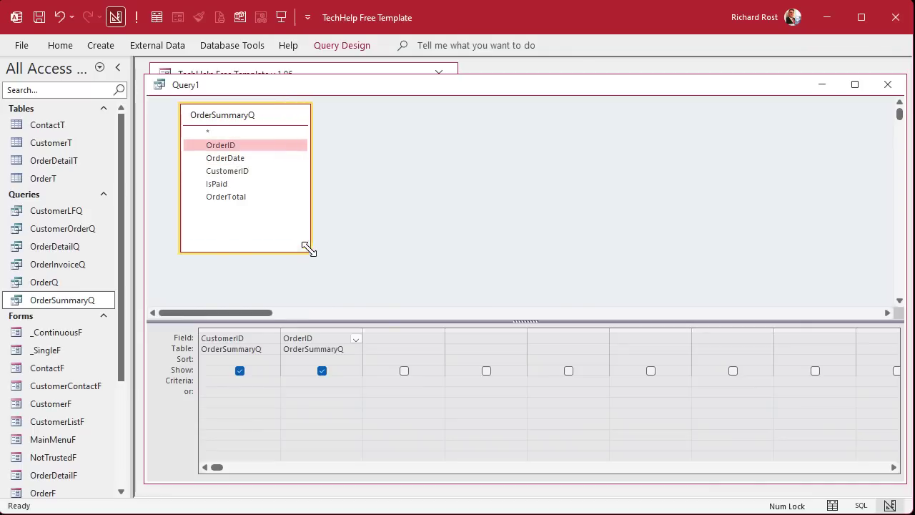
double_click(225, 197)
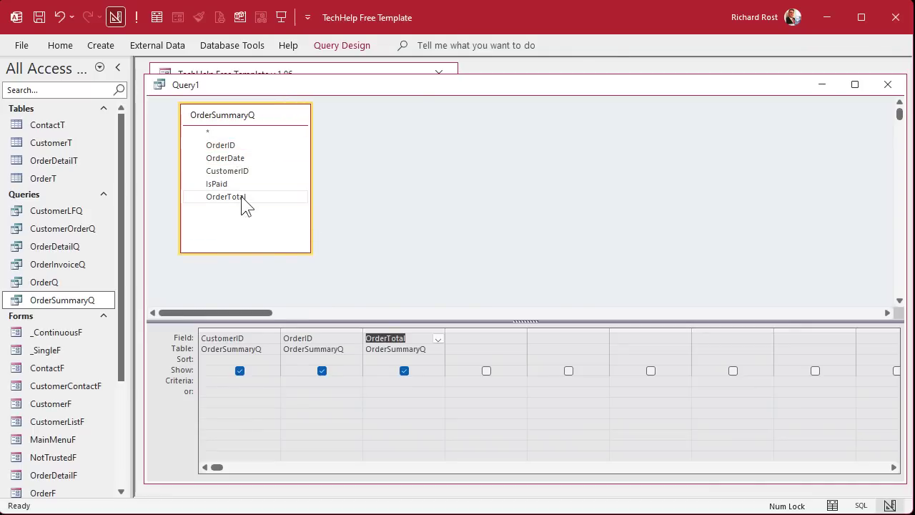
drag(445, 328, 584, 329)
click(390, 379)
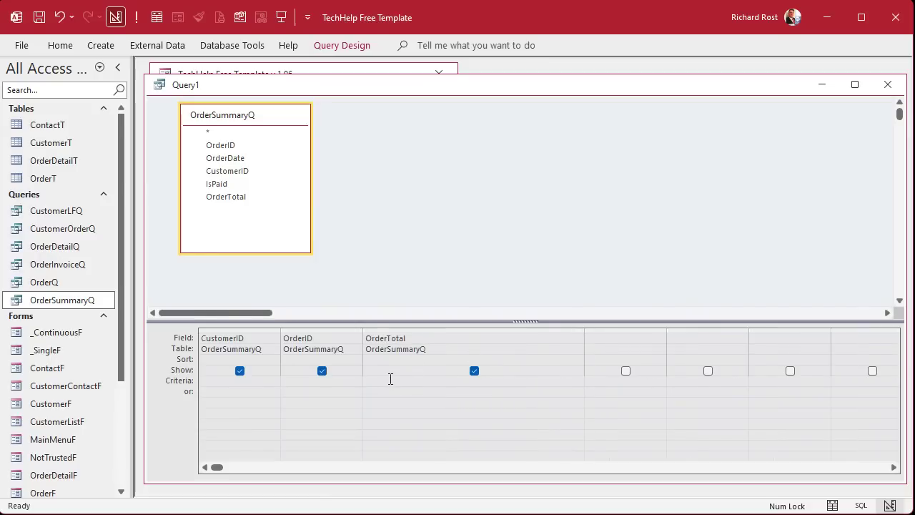
Give OrderTotal the criterion >DAvg("OrderTotal","OrderSummaryQ") through the Zoom box.
key(shift+F2)
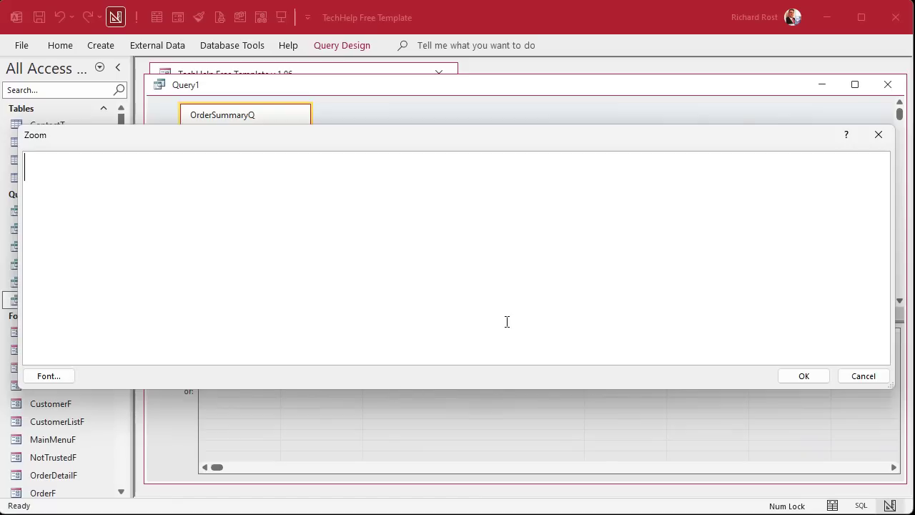
text(>DAvg("Orde)
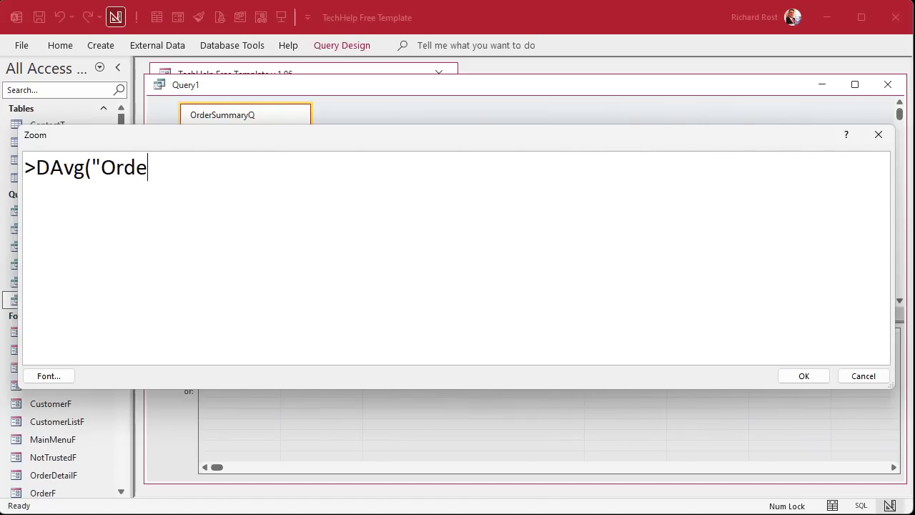
text(rTotal","Order)
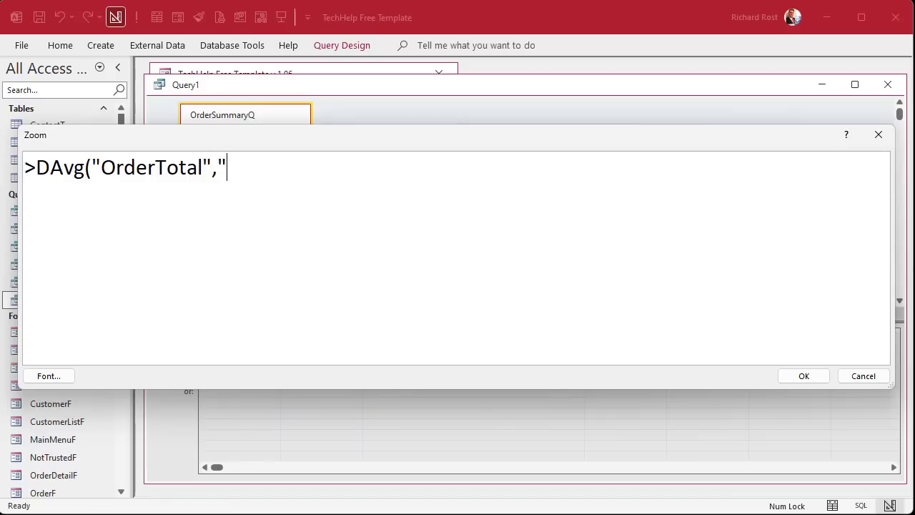
text(SummaryQ"))
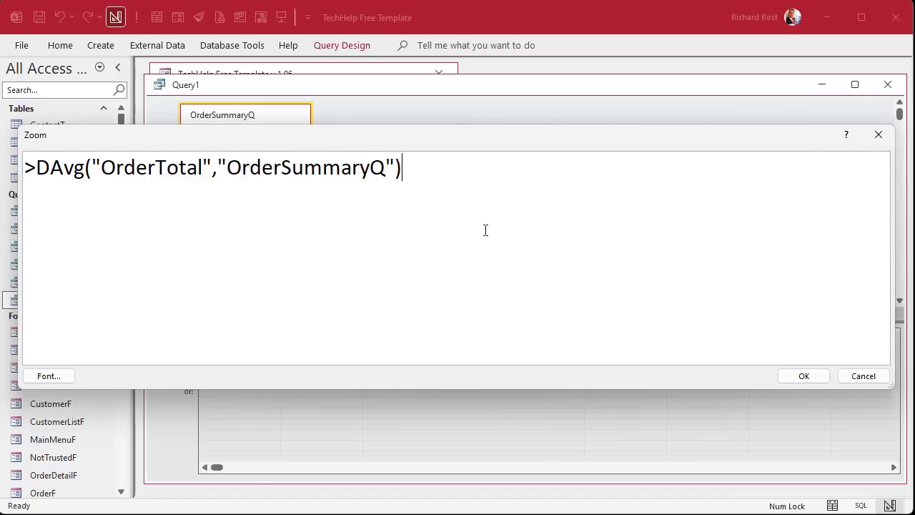
click(801, 376)
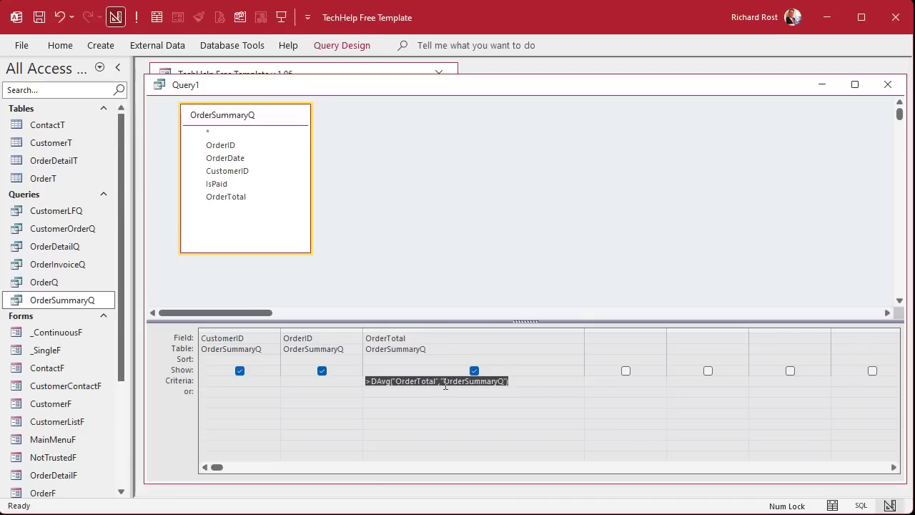
click(454, 217)
Save the query as OrdersOverAverageQ, run it to see the four above-average orders, then return to Design View.
key(ctrl+s)
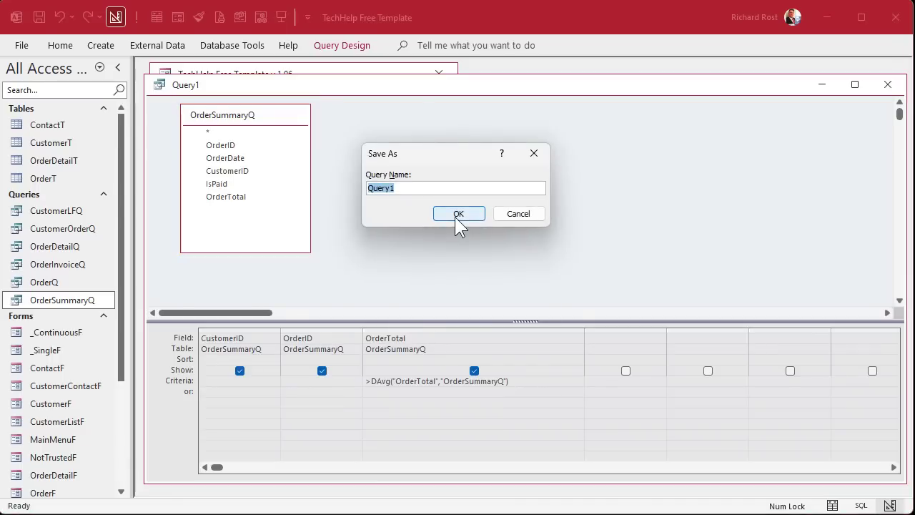
text(OrdersOver)
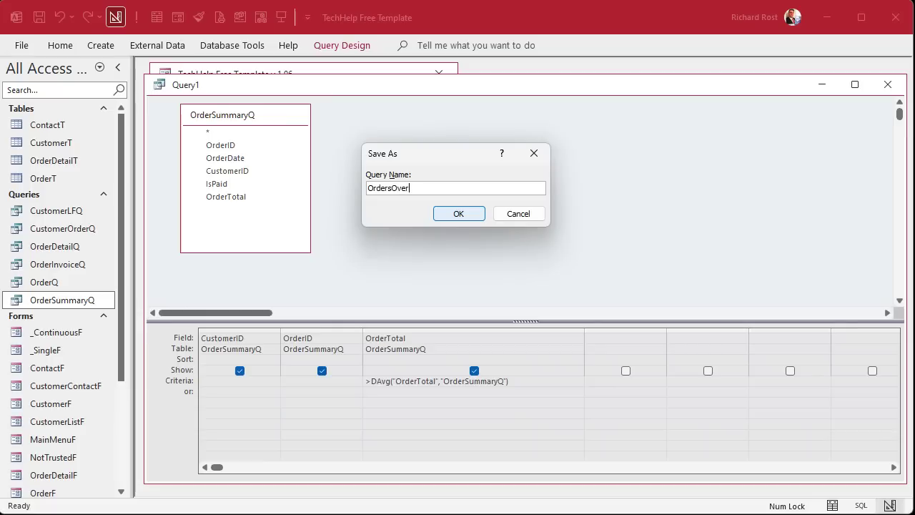
text(AverageQ)
click(454, 216)
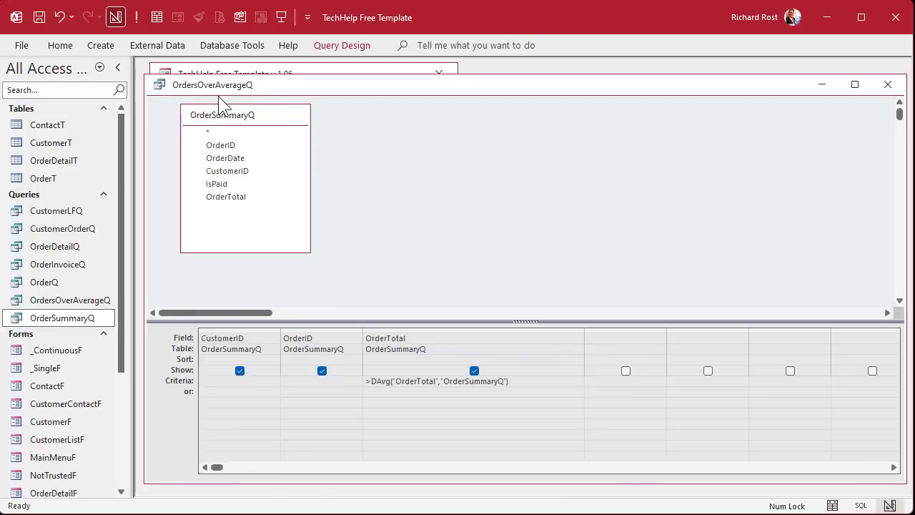
click(137, 17)
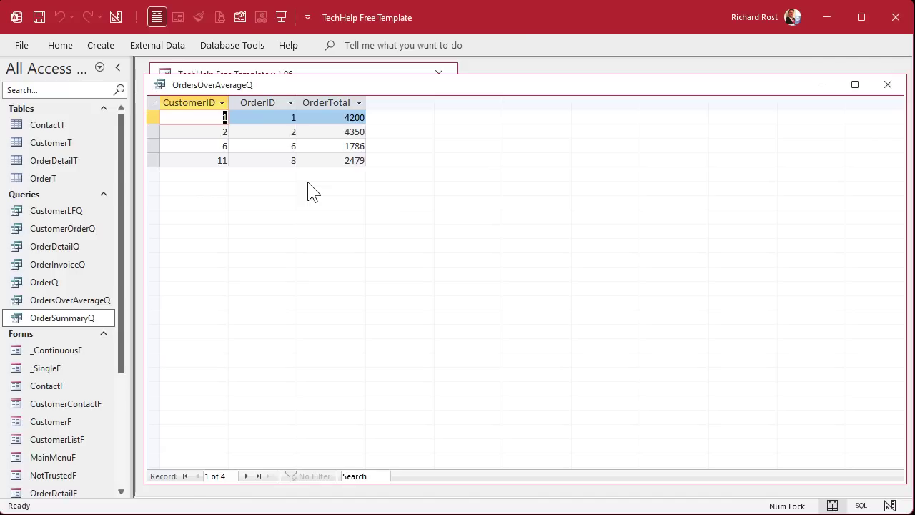
click(116, 17)
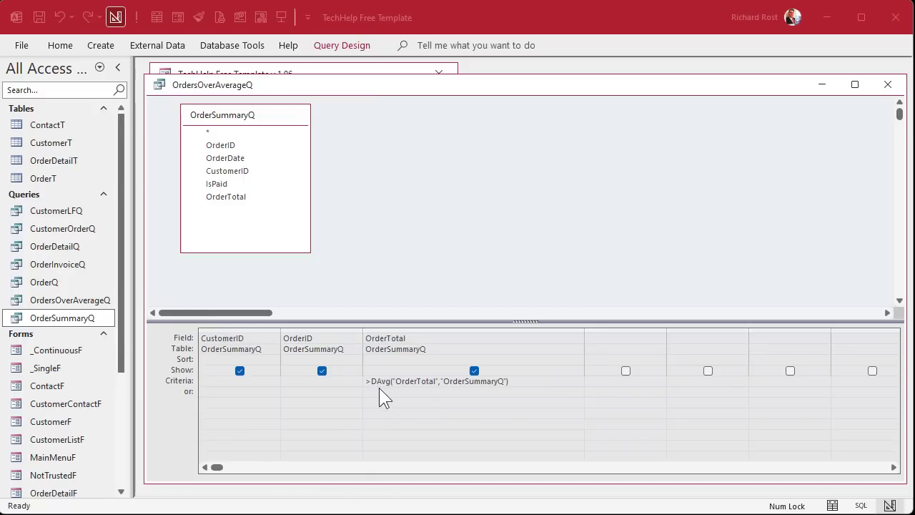
Select the DAvg criteria expression and close the OrdersOverAverageQ design window.
drag(508, 384, 350, 391)
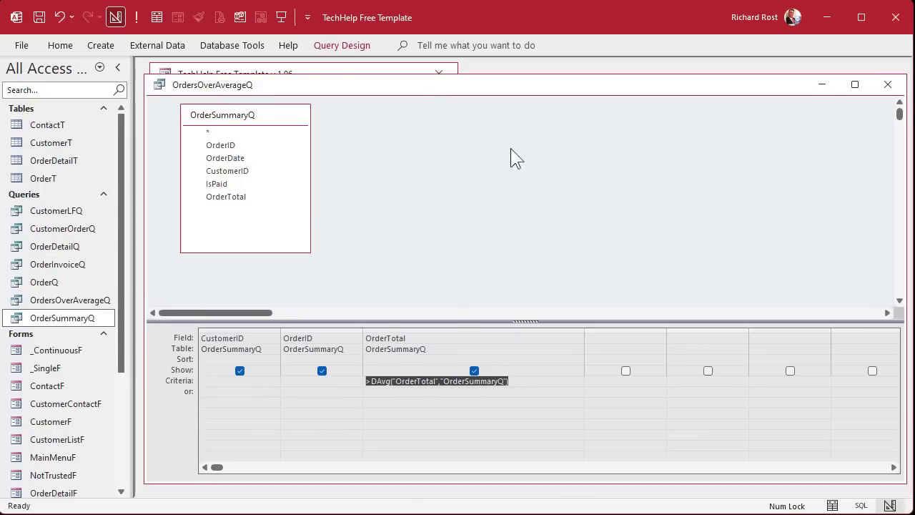
click(888, 85)
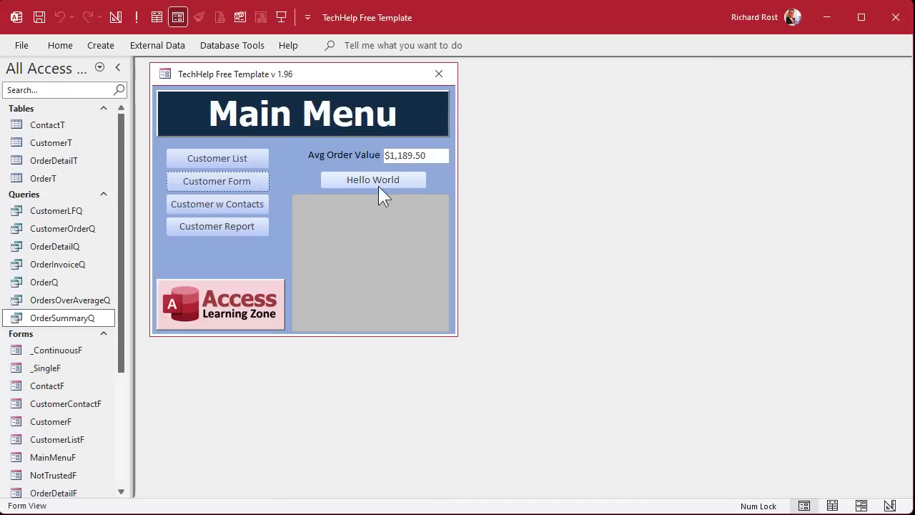
Create a new design query on OrderSummaryQ with OrderID, CustomerID and OrderTotal fields.
click(104, 50)
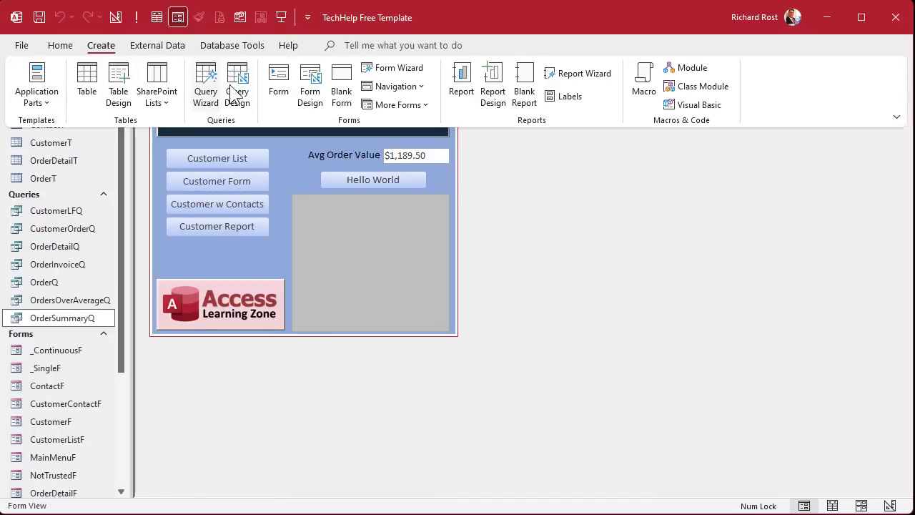
click(235, 86)
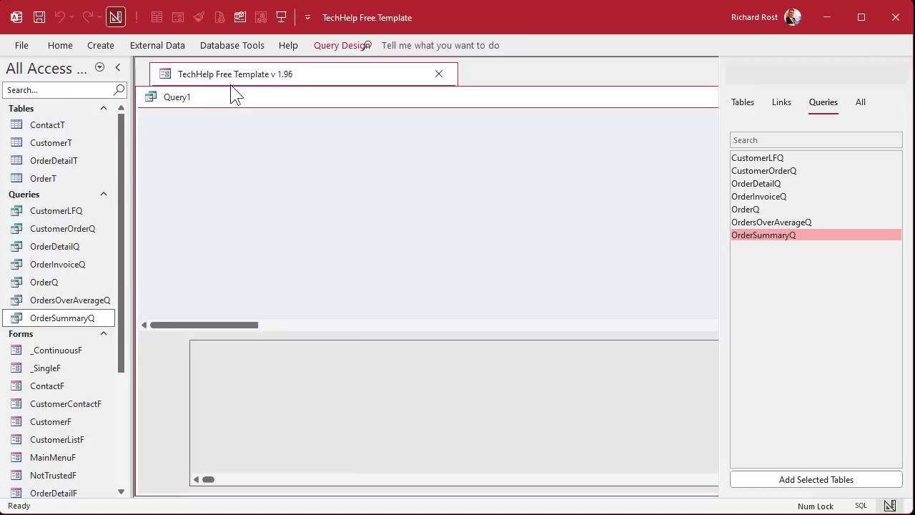
double_click(762, 235)
click(895, 75)
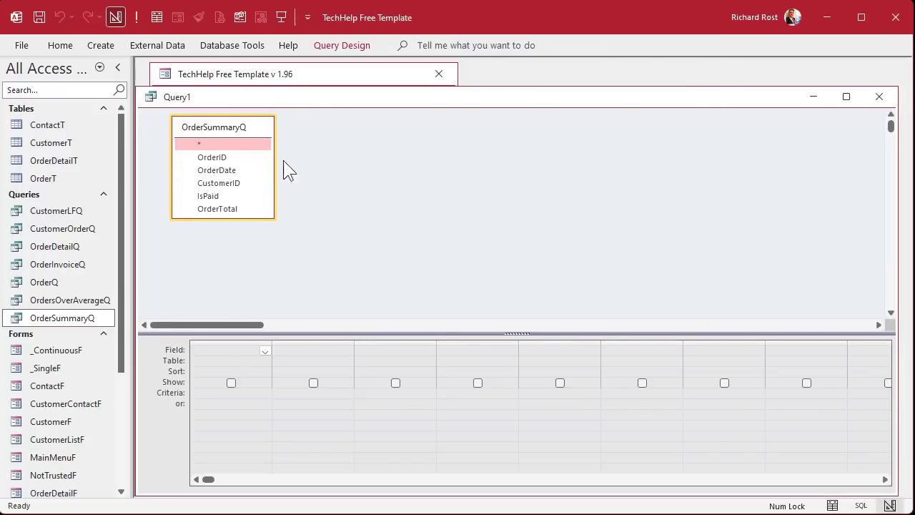
click(238, 154)
double_click(239, 157)
double_click(235, 182)
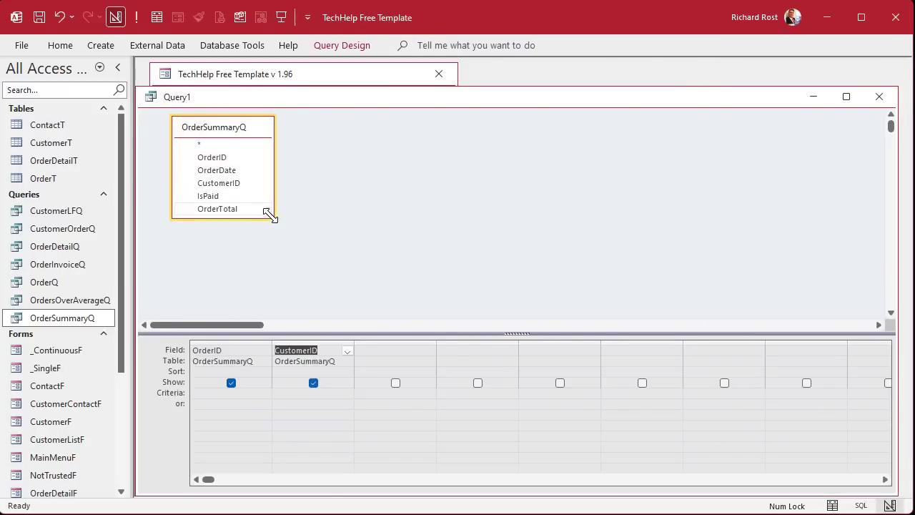
drag(274, 218, 321, 262)
double_click(242, 208)
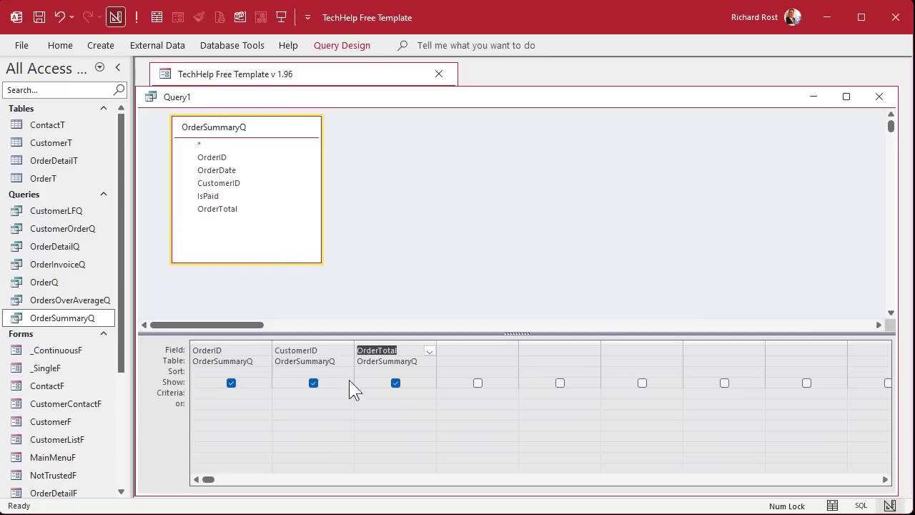
click(369, 396)
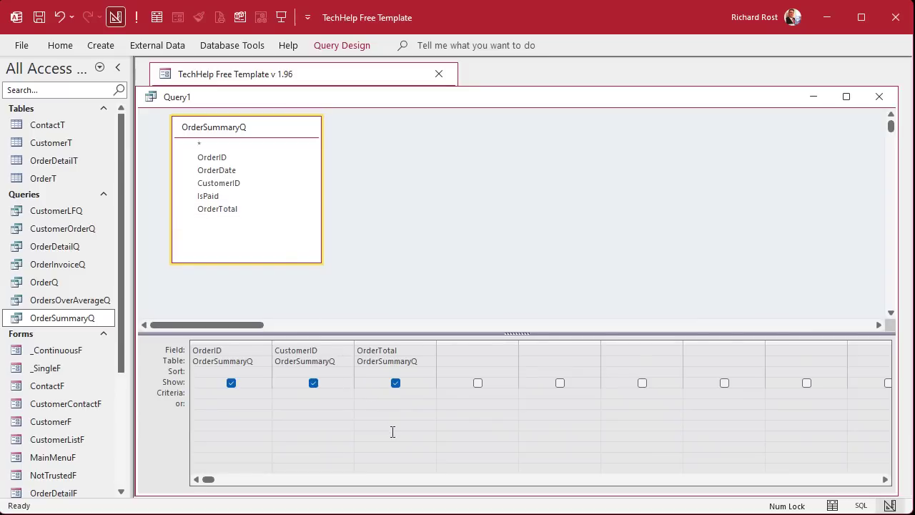
Enter >(SELECT AVG(OrderTotal) FROM OrderSummaryQ) as the OrderTotal criterion and autofit the column.
key(shift+F2)
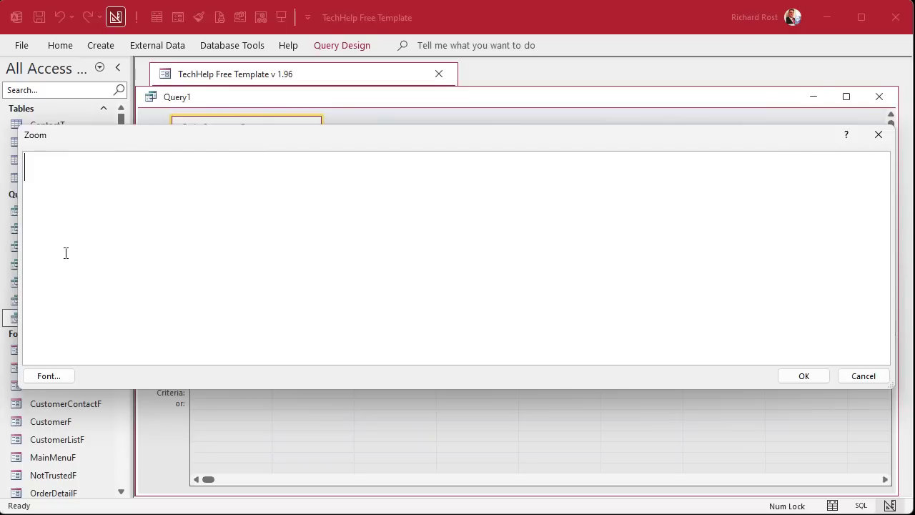
text(>())
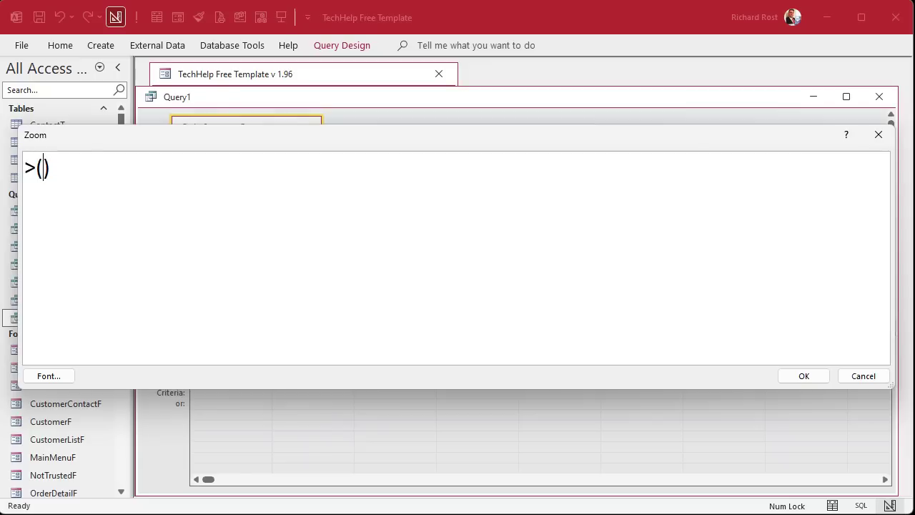
text(SELECT )
text(AVG(Order)
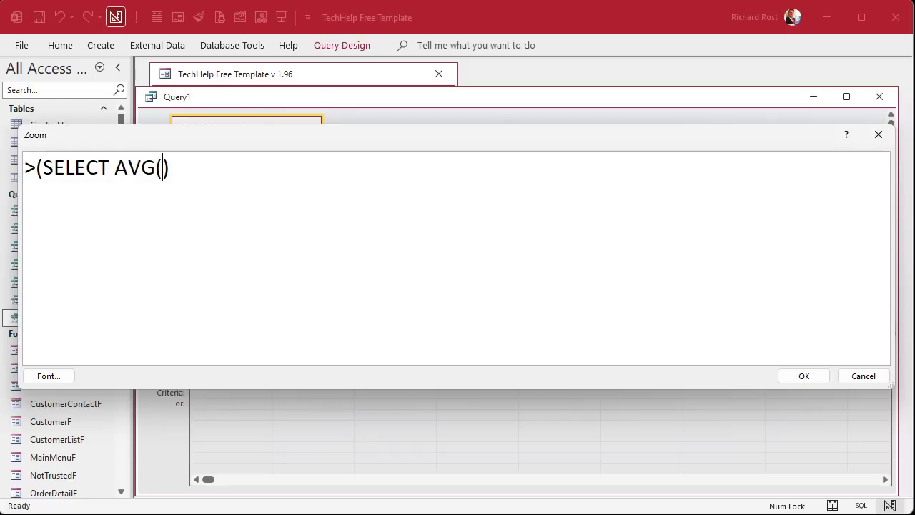
text(Total) FROM)
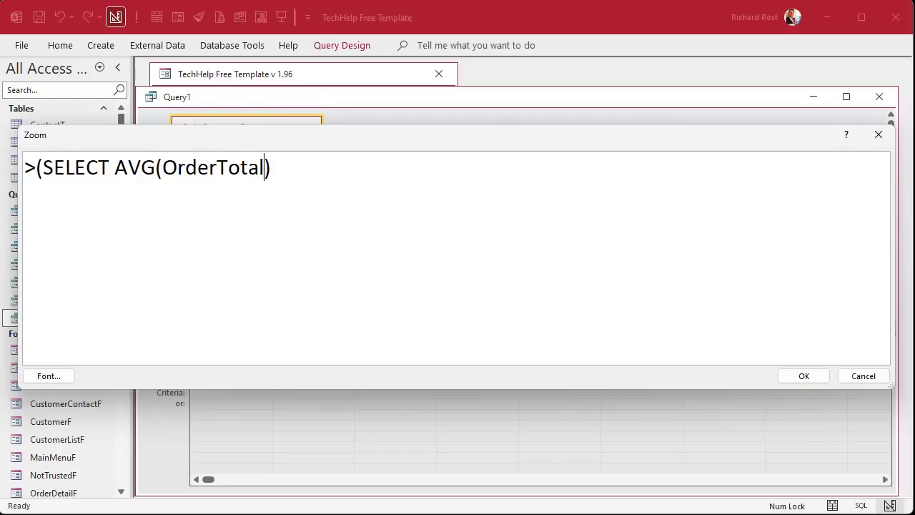
text( OrderSummary)
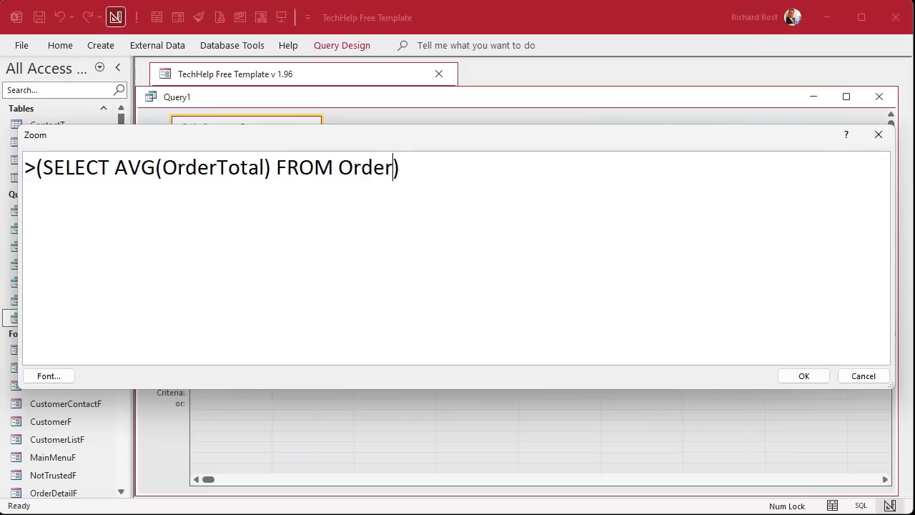
text(Q)
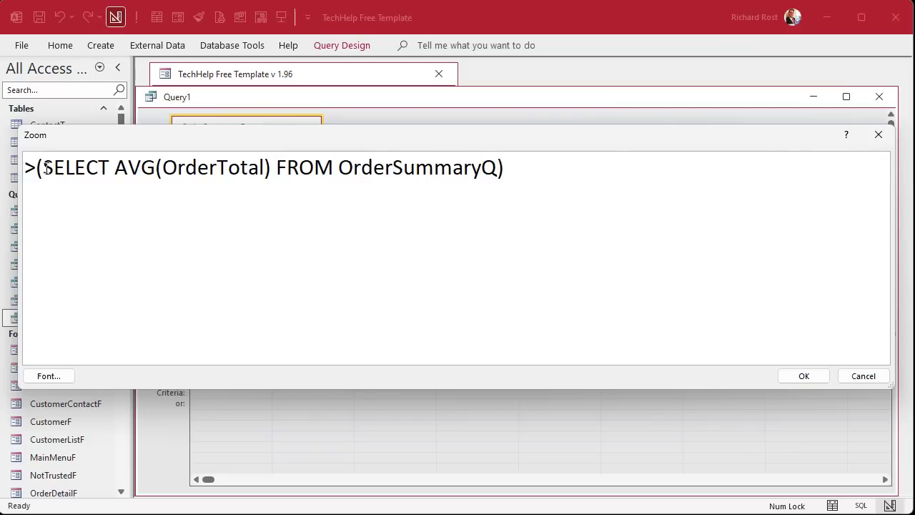
drag(44, 168, 497, 164)
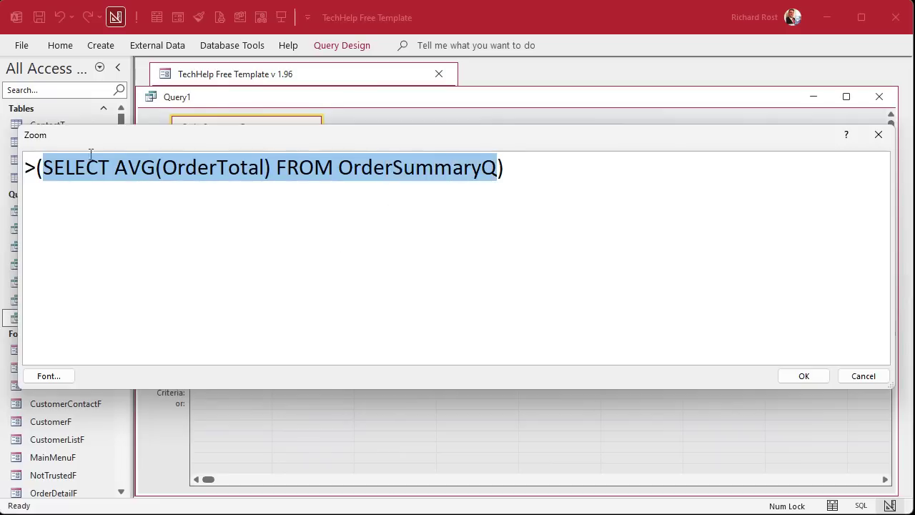
click(805, 378)
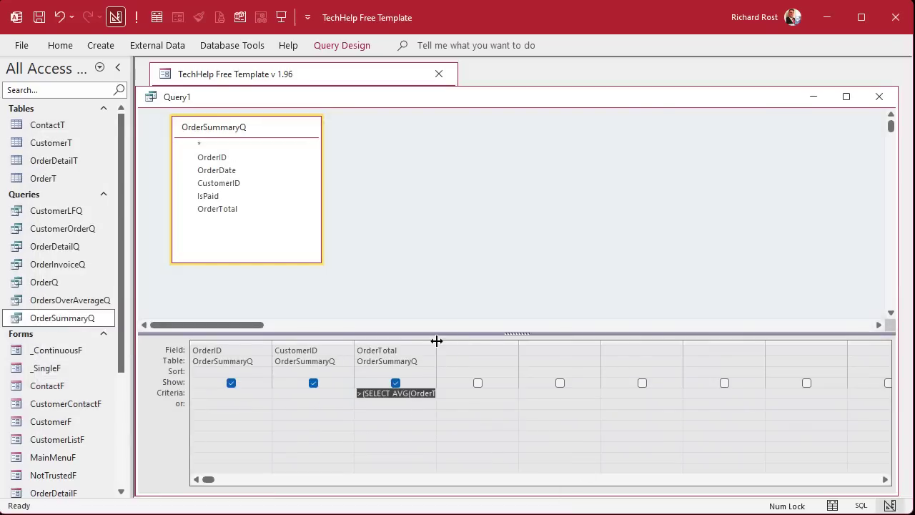
double_click(436, 343)
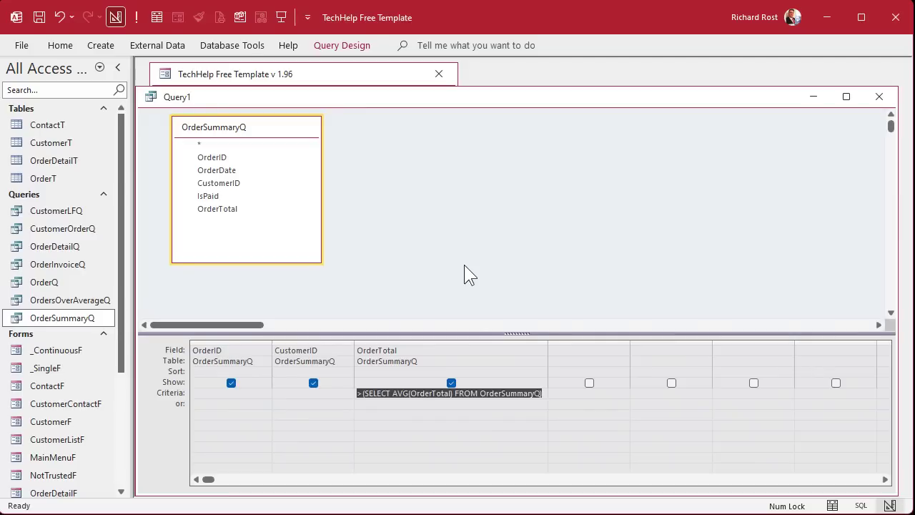
Save the query as OrdersOverAverageSubqueryQ and run it to list four above-average orders.
key(ctrl+s)
text(Ord)
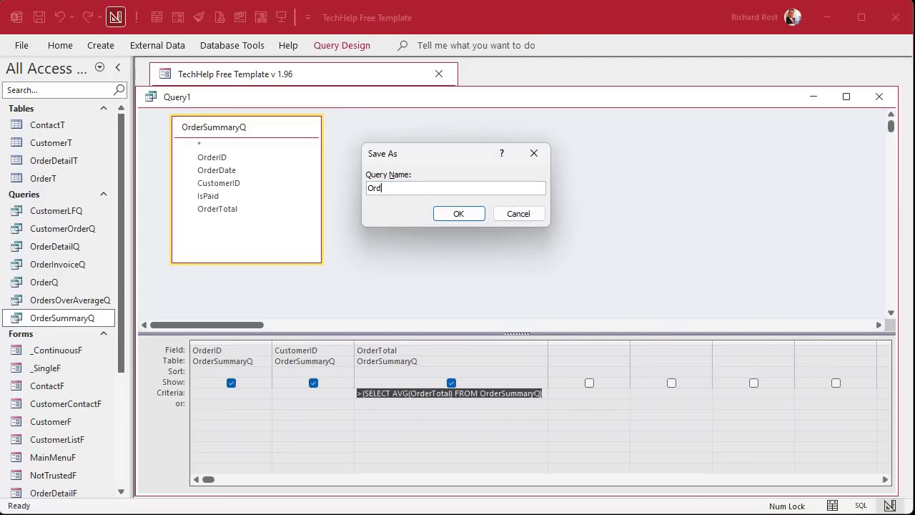
text(ersOverAgve)
key(BackSpace)
key(BackSpace)
key(BackSpace)
text(verageSubqueryQ)
key(Return)
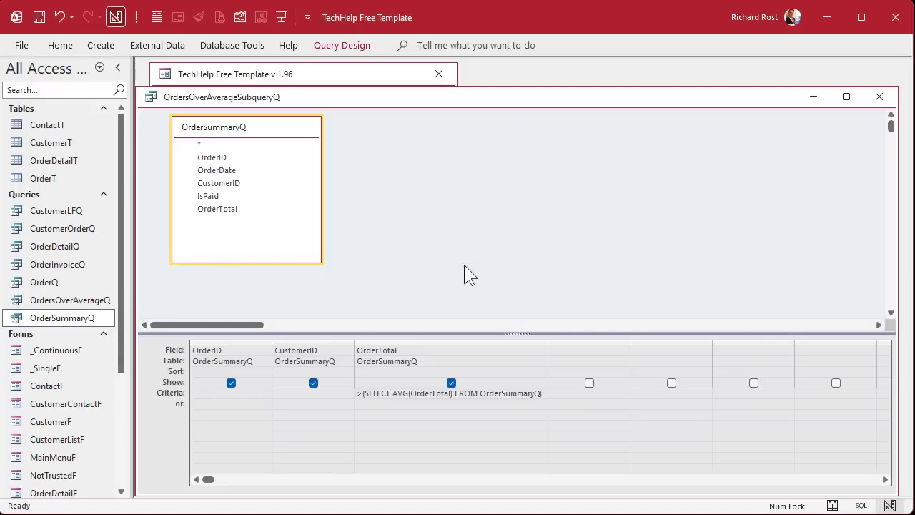
click(135, 17)
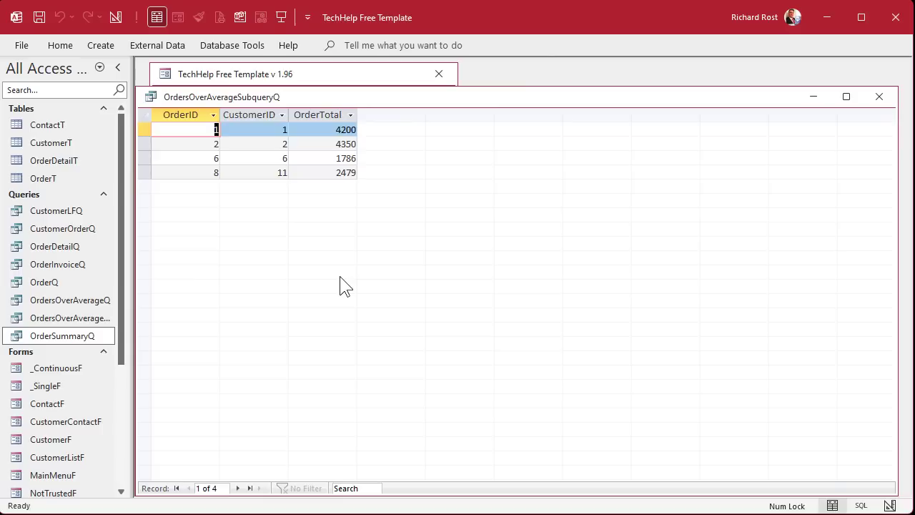
Widen the navigation pane and open OrdersOverAverageQ results beside the subquery results.
click(105, 320)
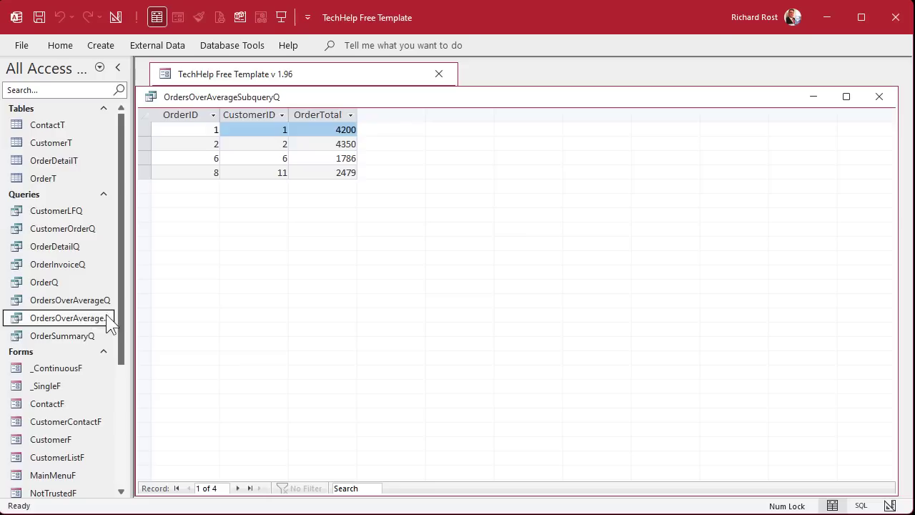
drag(129, 312, 167, 312)
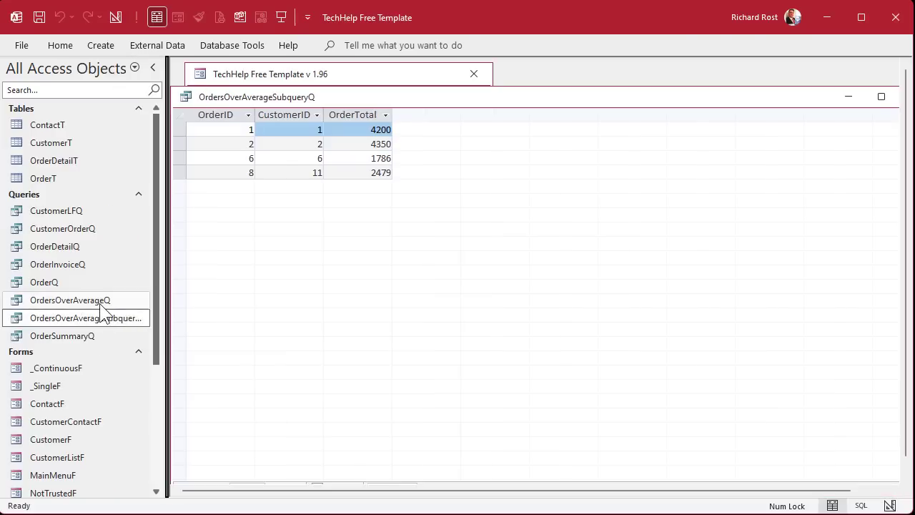
click(100, 302)
double_click(100, 303)
mouse_move(327, 97)
mouse_down()
mouse_move(373, 198)
mouse_move(316, 117)
mouse_move(337, 102)
mouse_move(331, 99)
mouse_up()
click(203, 104)
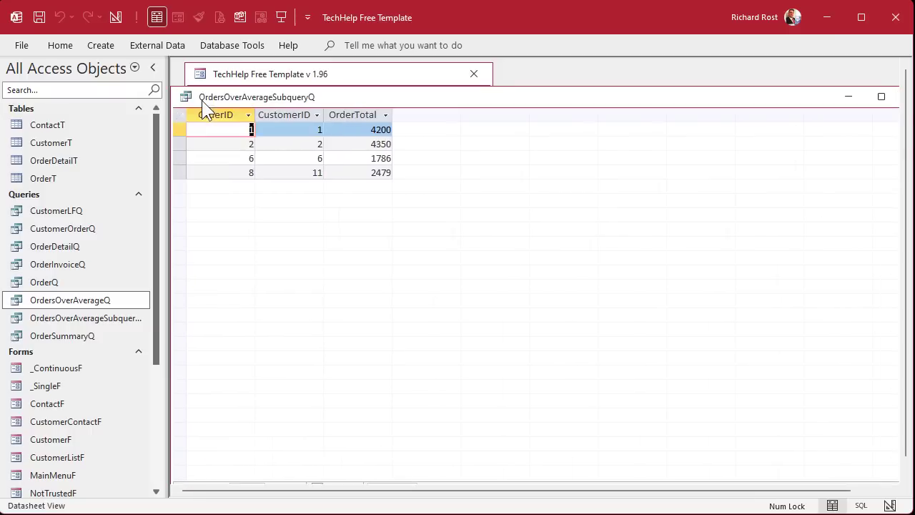
drag(203, 104, 249, 103)
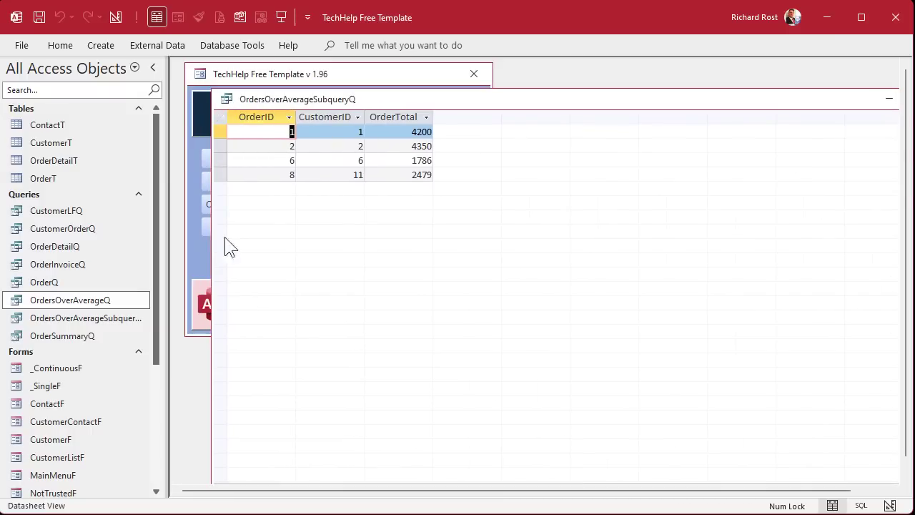
double_click(100, 301)
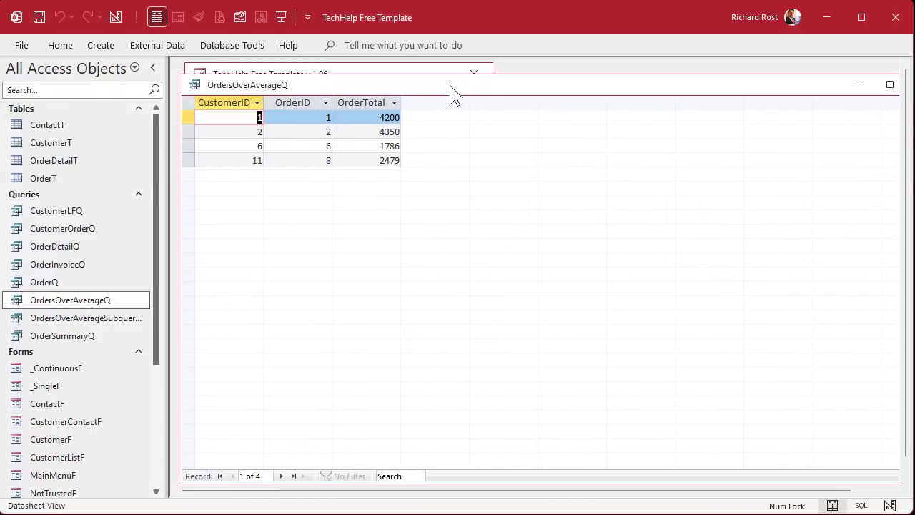
Switch OrdersOverAverageQ to SQL View and highlight the DAvg expression in its WHERE clause.
right_click(451, 92)
click(493, 179)
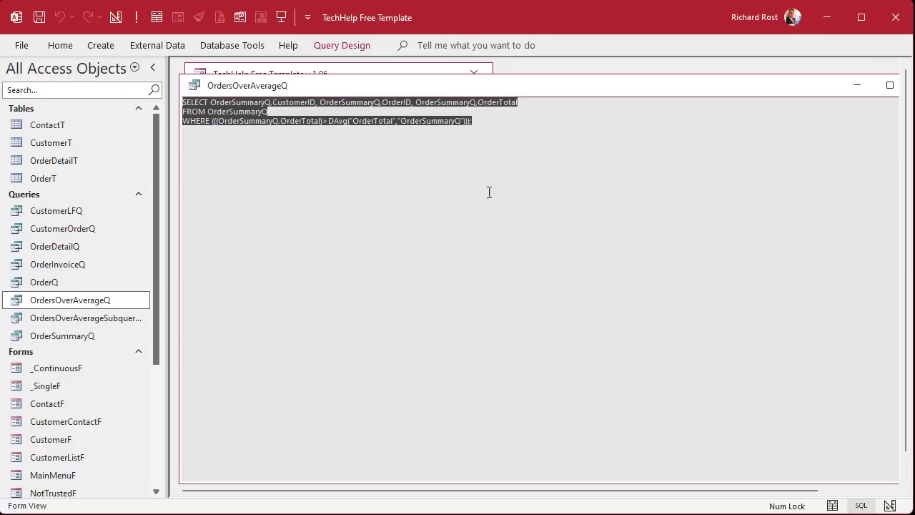
click(489, 192)
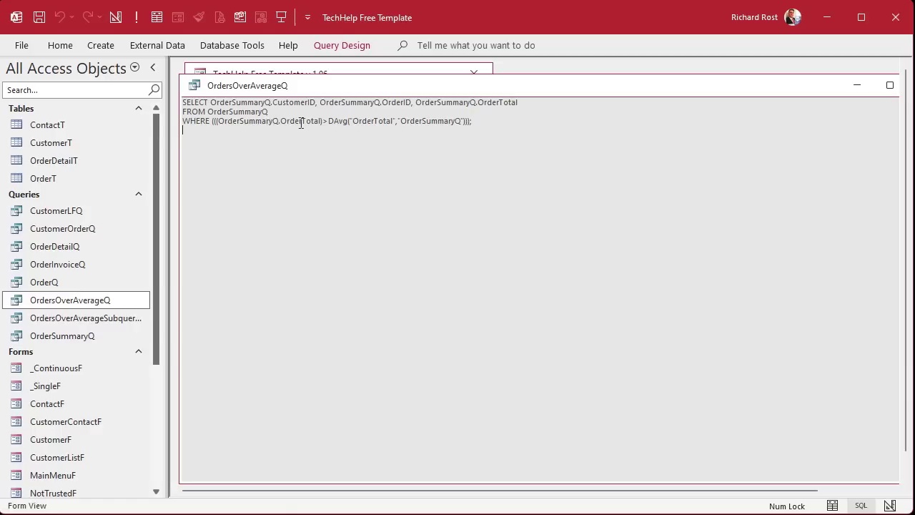
drag(327, 121, 484, 125)
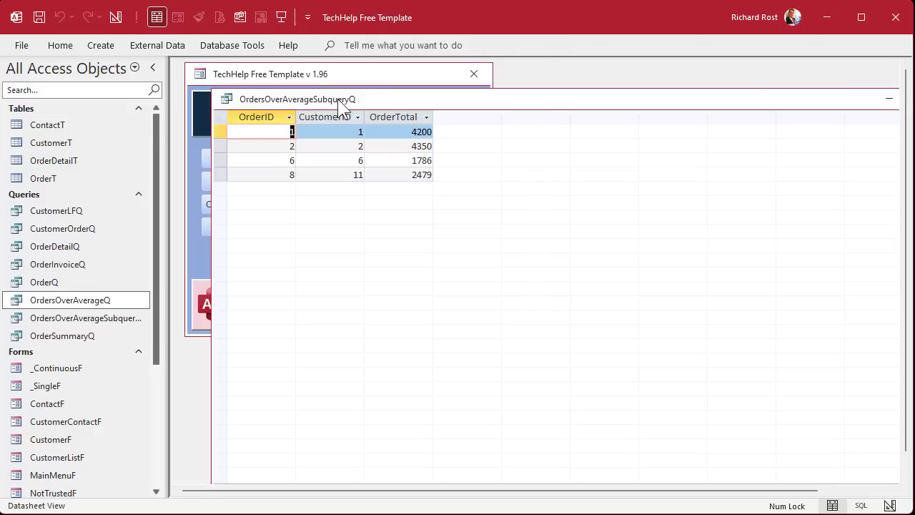
Show OrdersOverAverageSubqueryQ in SQL View, highlight its SELECT AVG subquery, then close it.
drag(337, 101, 306, 78)
right_click(306, 78)
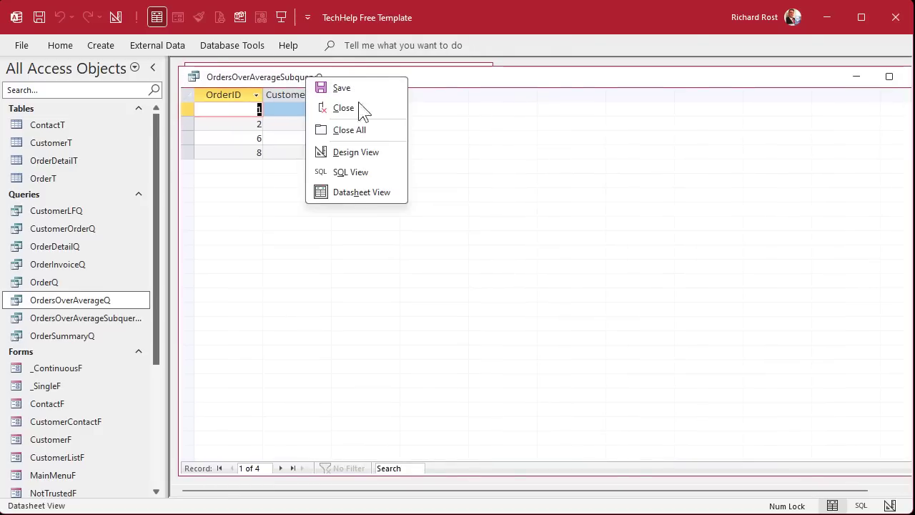
click(351, 171)
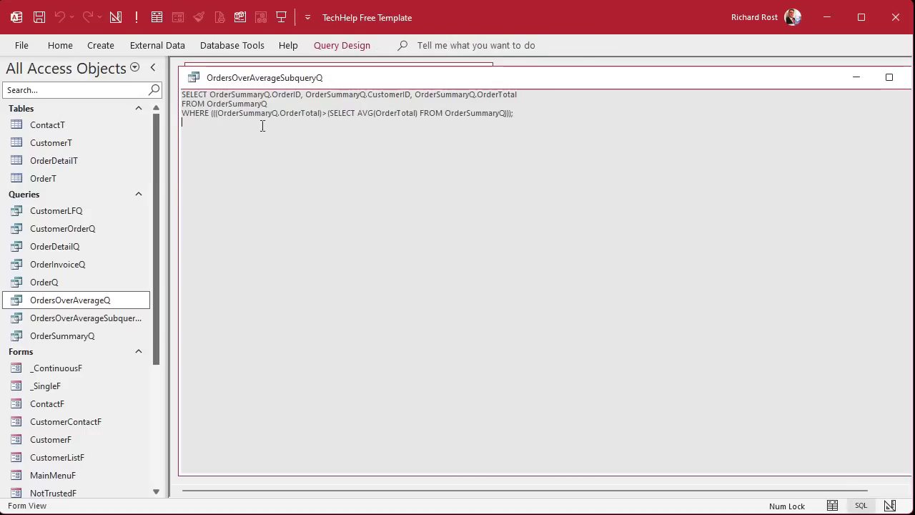
drag(321, 114, 547, 113)
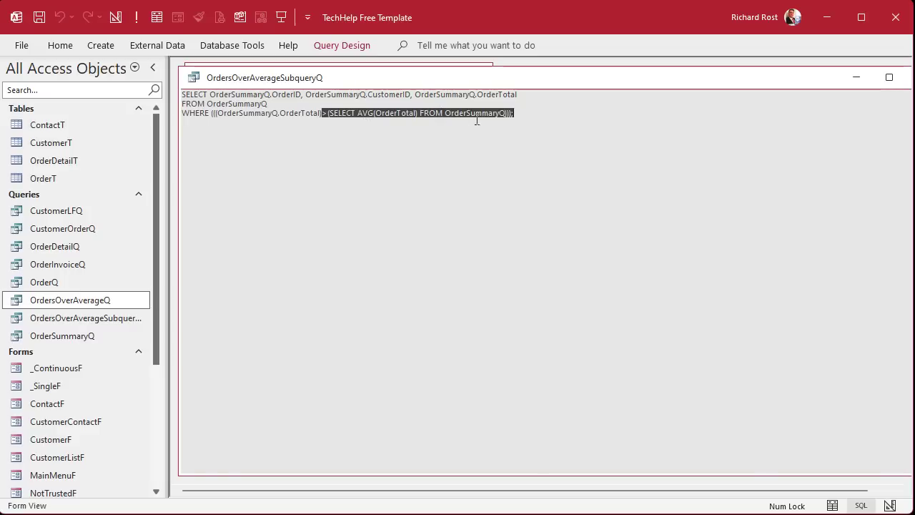
drag(533, 112, 328, 113)
double_click(196, 79)
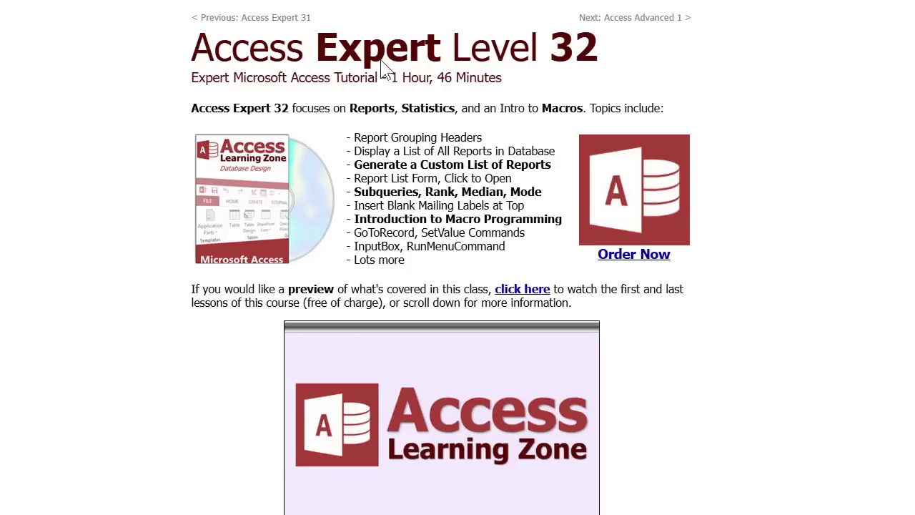
On the Access Expert 32 page, highlight Subqueries, then scroll to highlight MEDIAN and SubQueries.
double_click(570, 47)
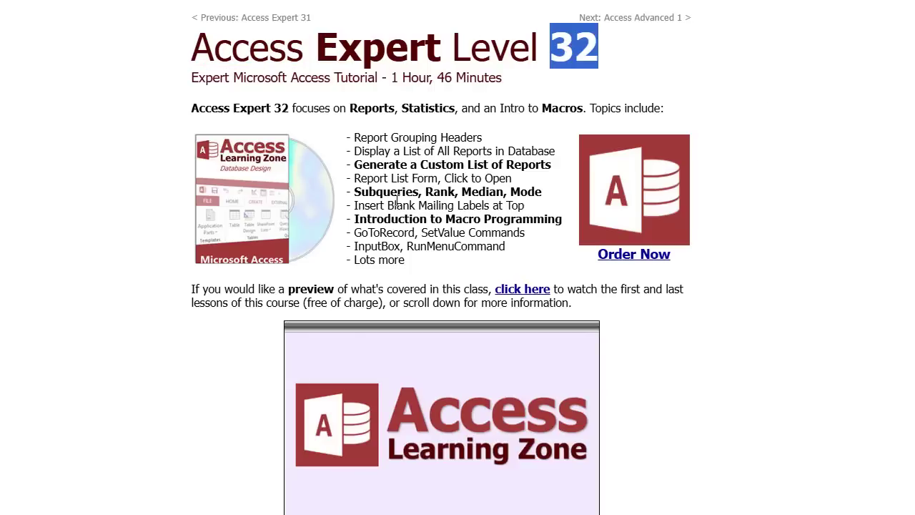
double_click(400, 205)
double_click(394, 193)
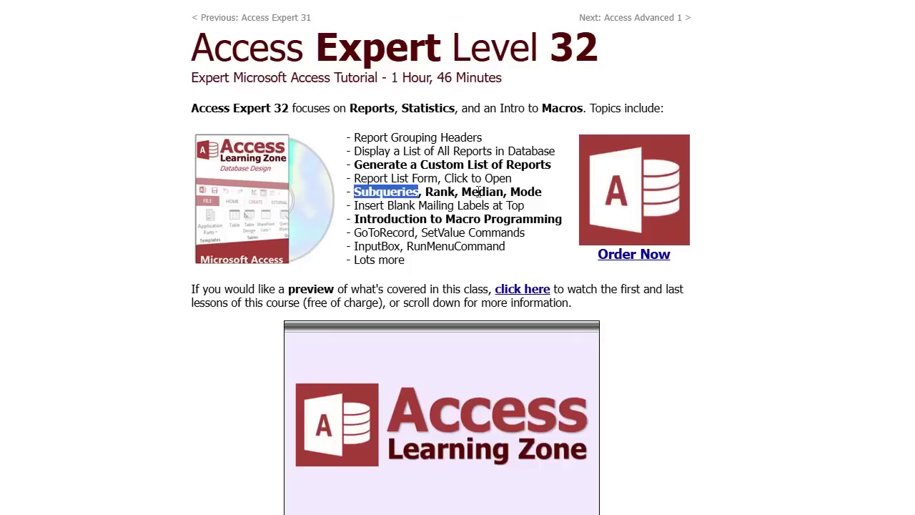
scroll(768, 233, down, 10)
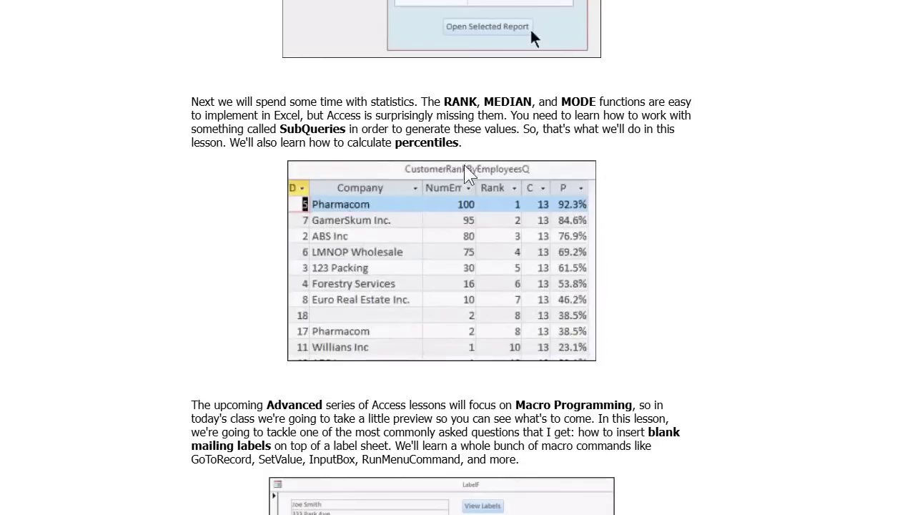
double_click(506, 100)
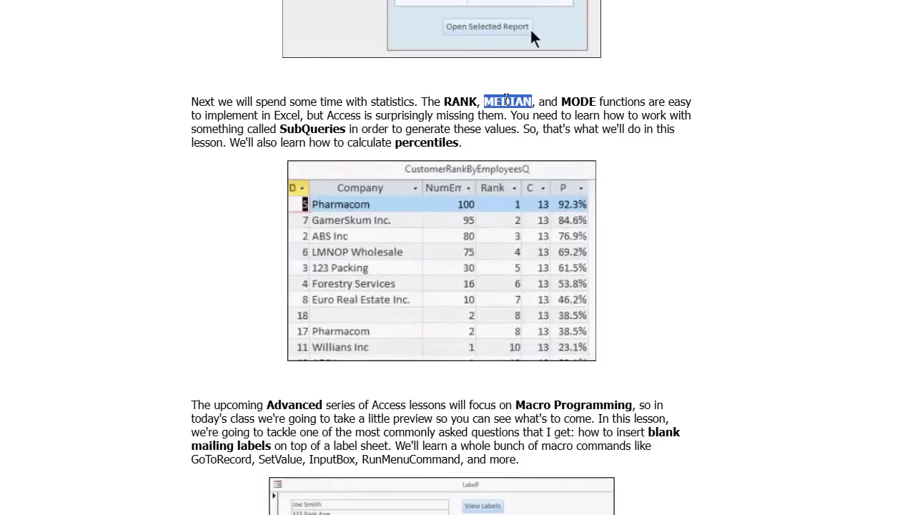
double_click(292, 130)
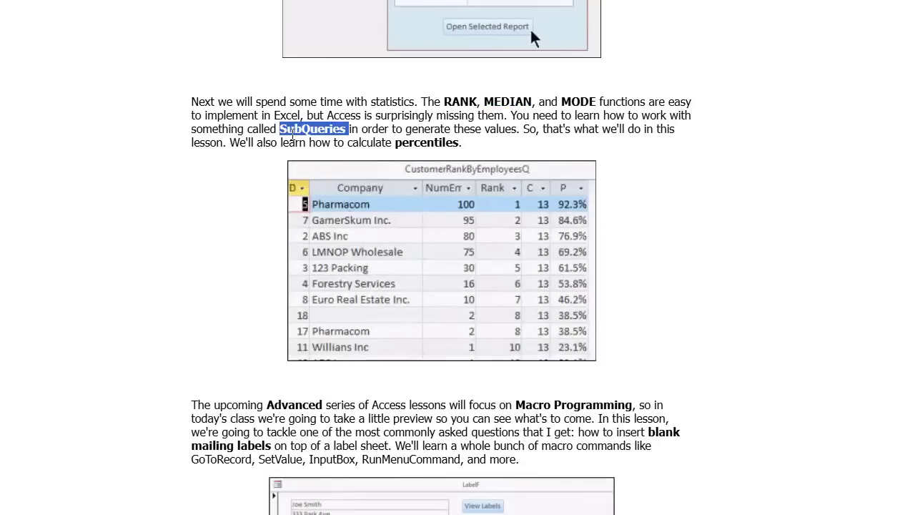